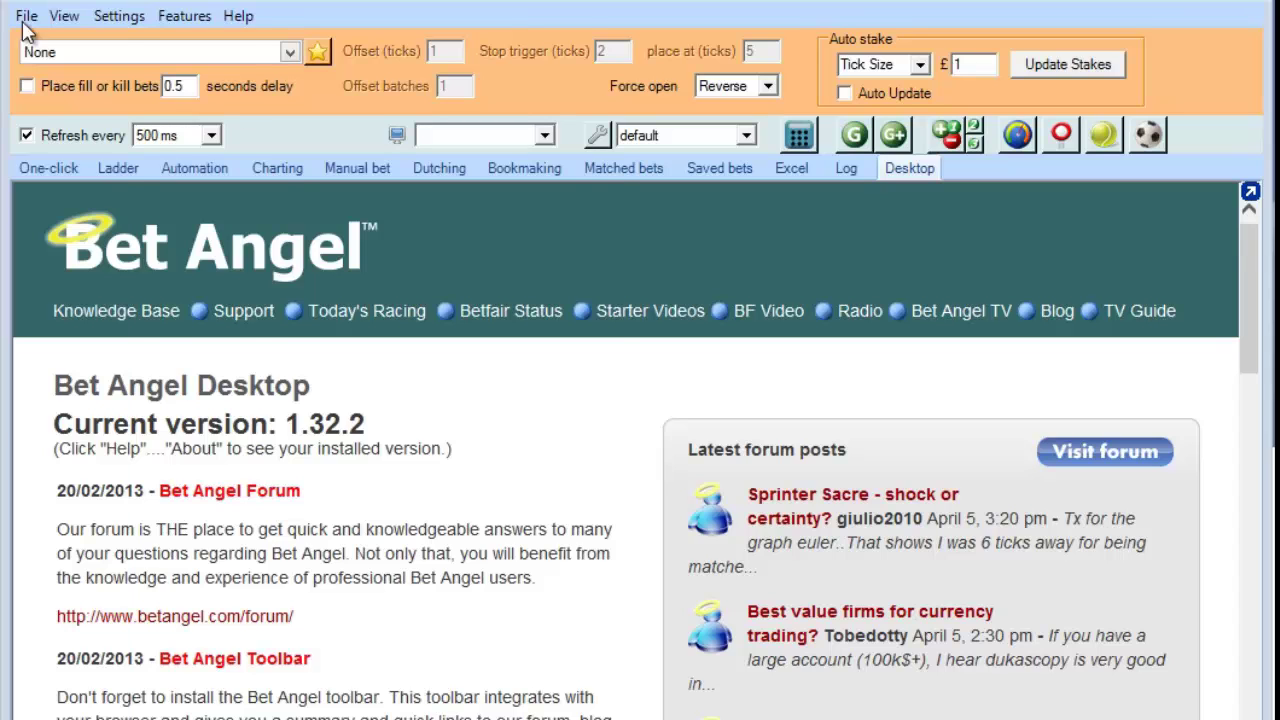
Load the 16:15 Aint market from today's horse racing card.
double_click(229, 592)
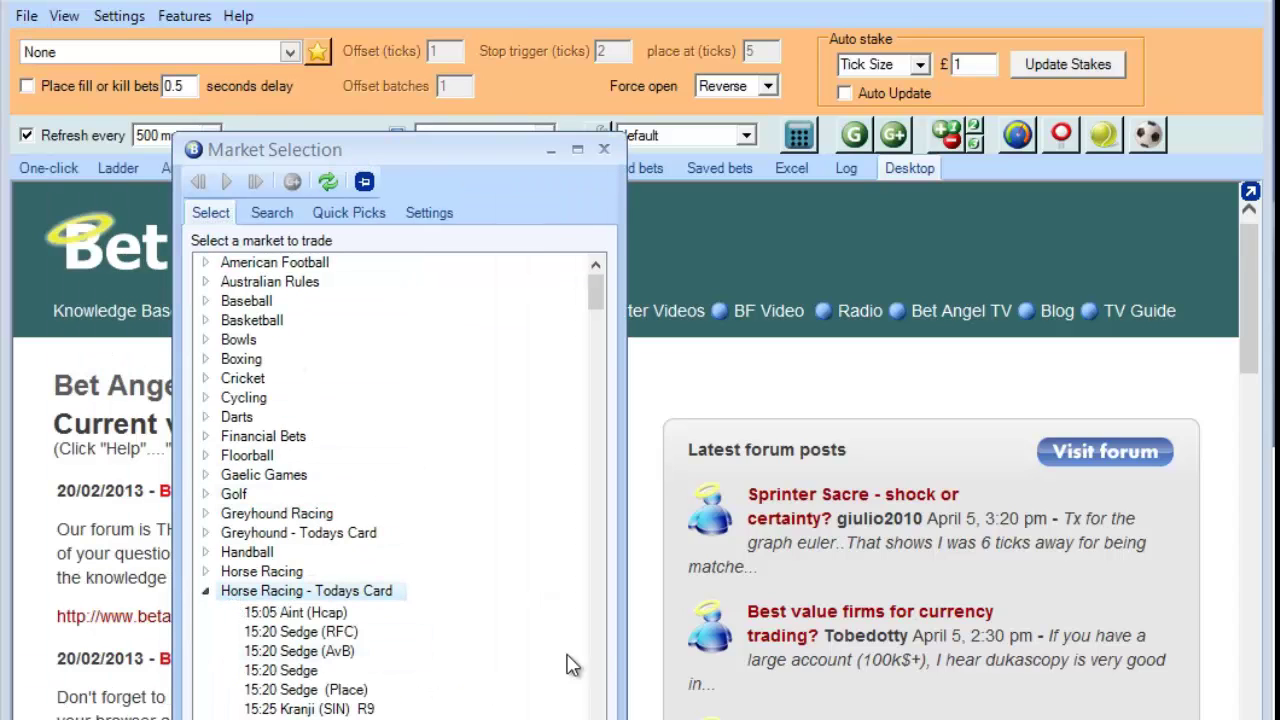
left_click(598, 638)
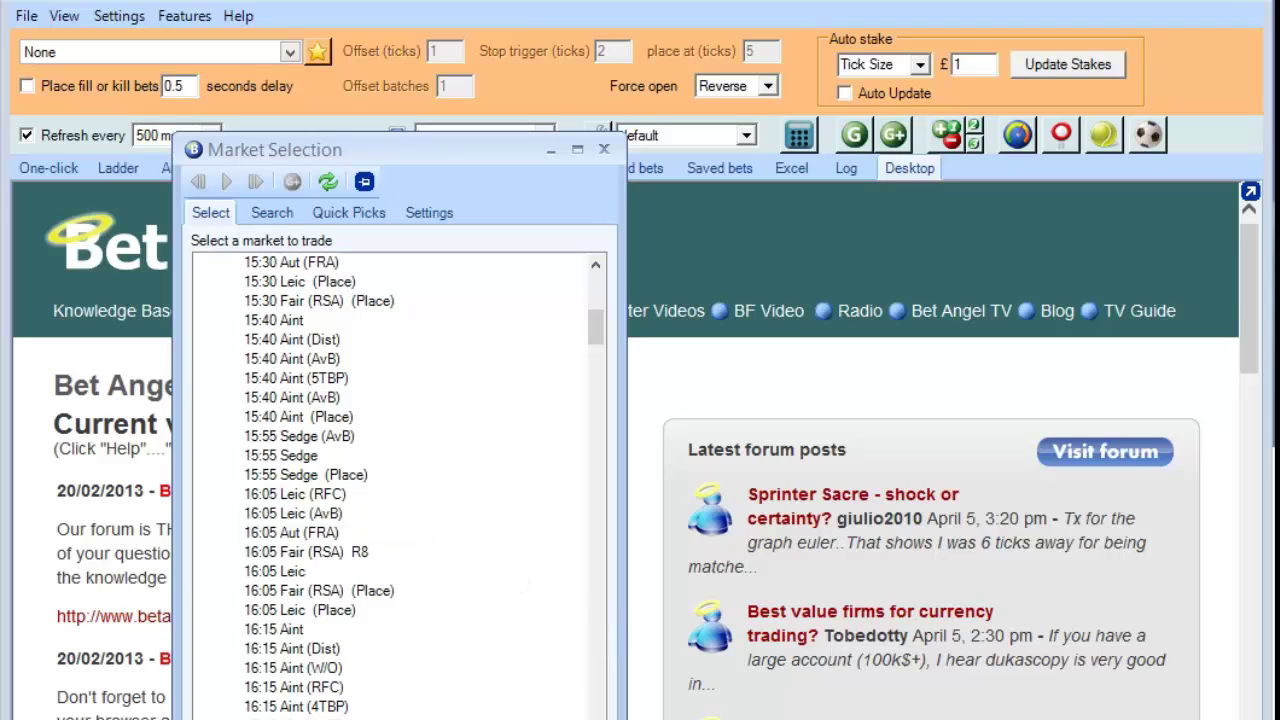
left_click(280, 630)
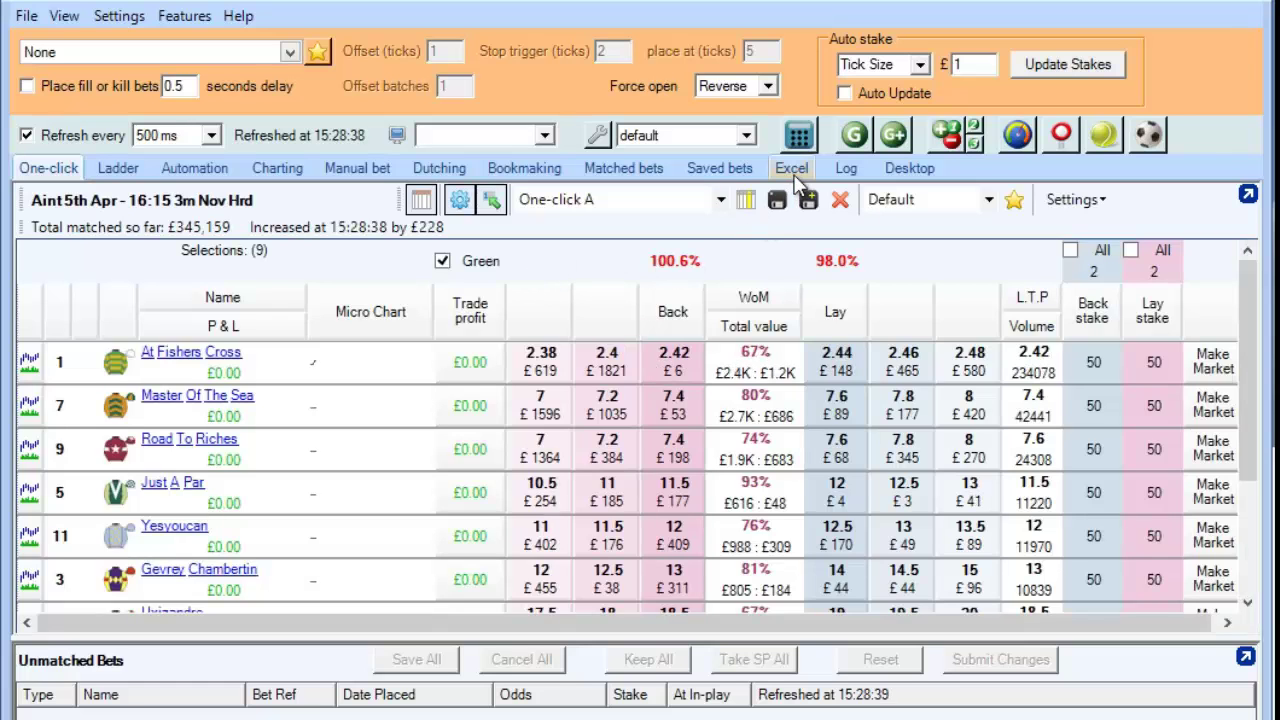
Choose BetAngel_1.xls from the Bet Angel - Professional templates folder as the Excel workbook.
left_click(791, 170)
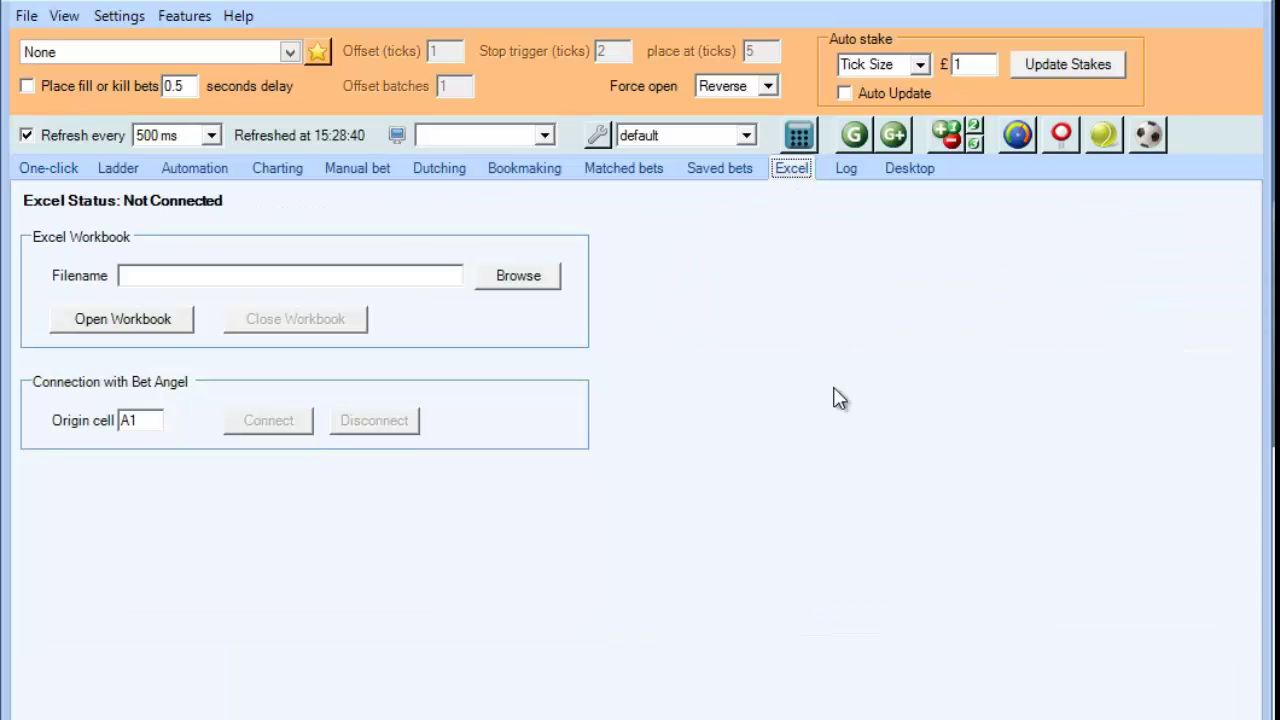
left_click(528, 276)
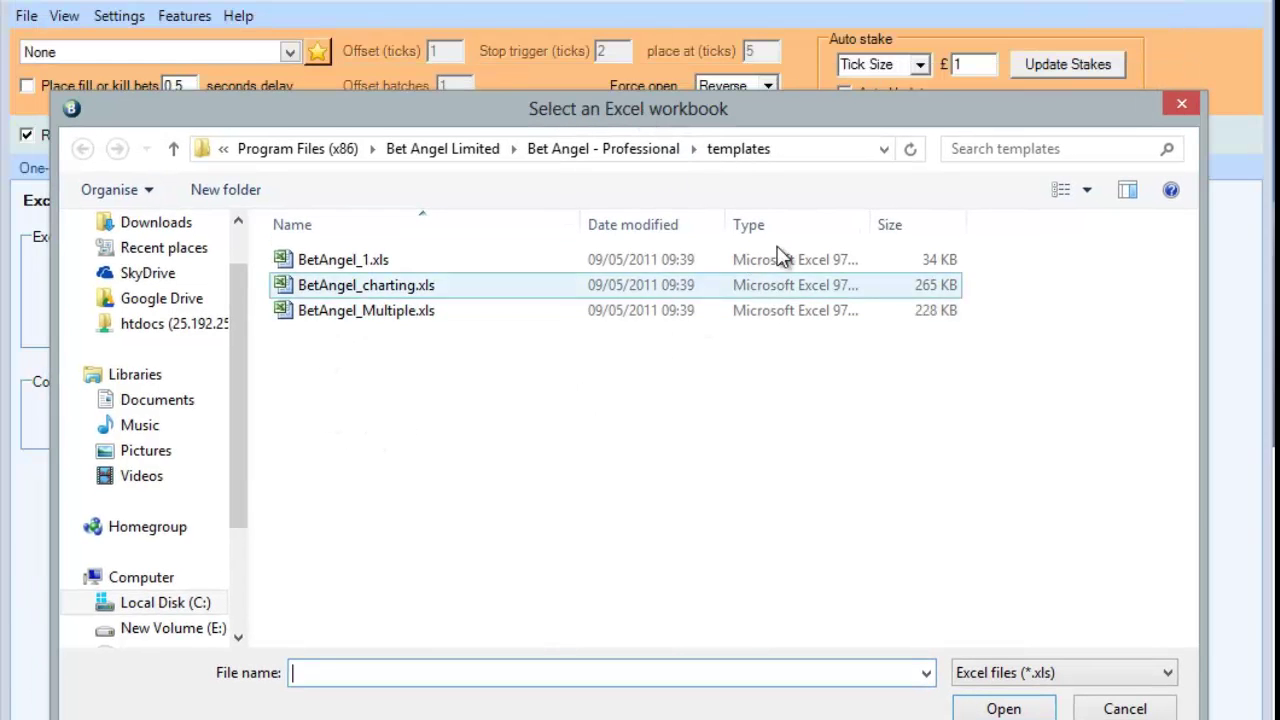
left_click(826, 150)
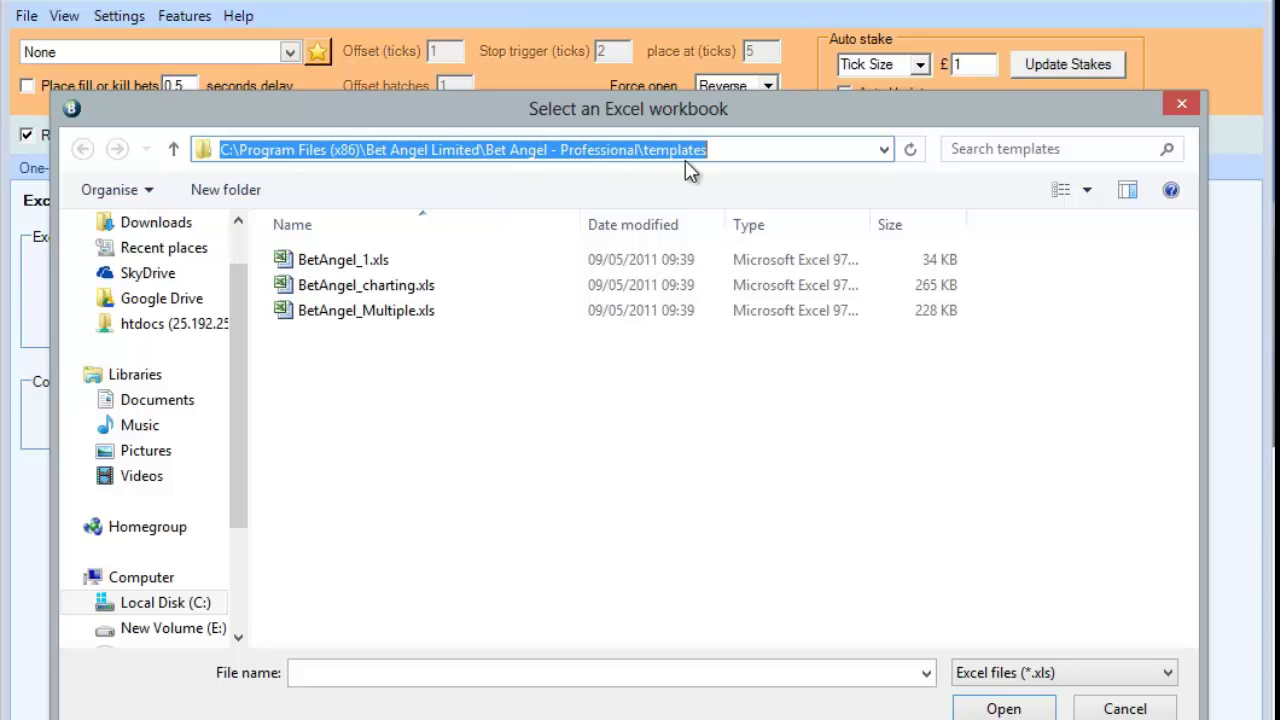
left_click(377, 262)
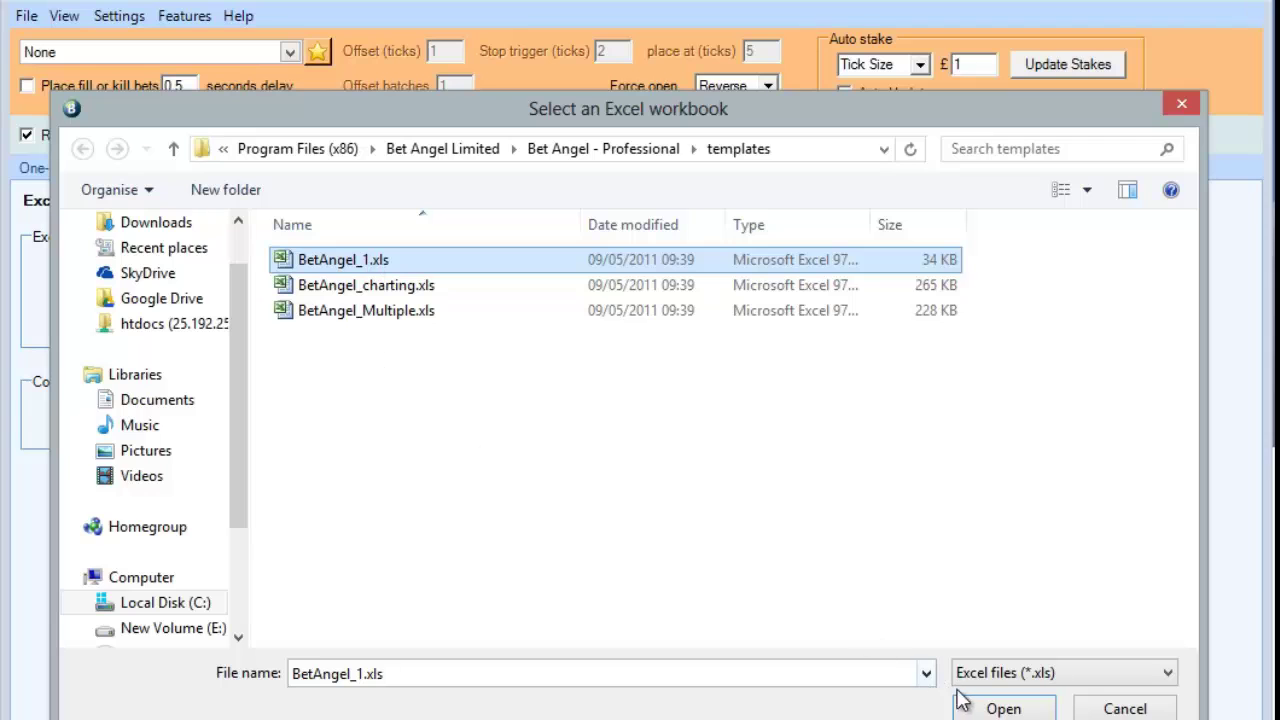
left_click(1000, 710)
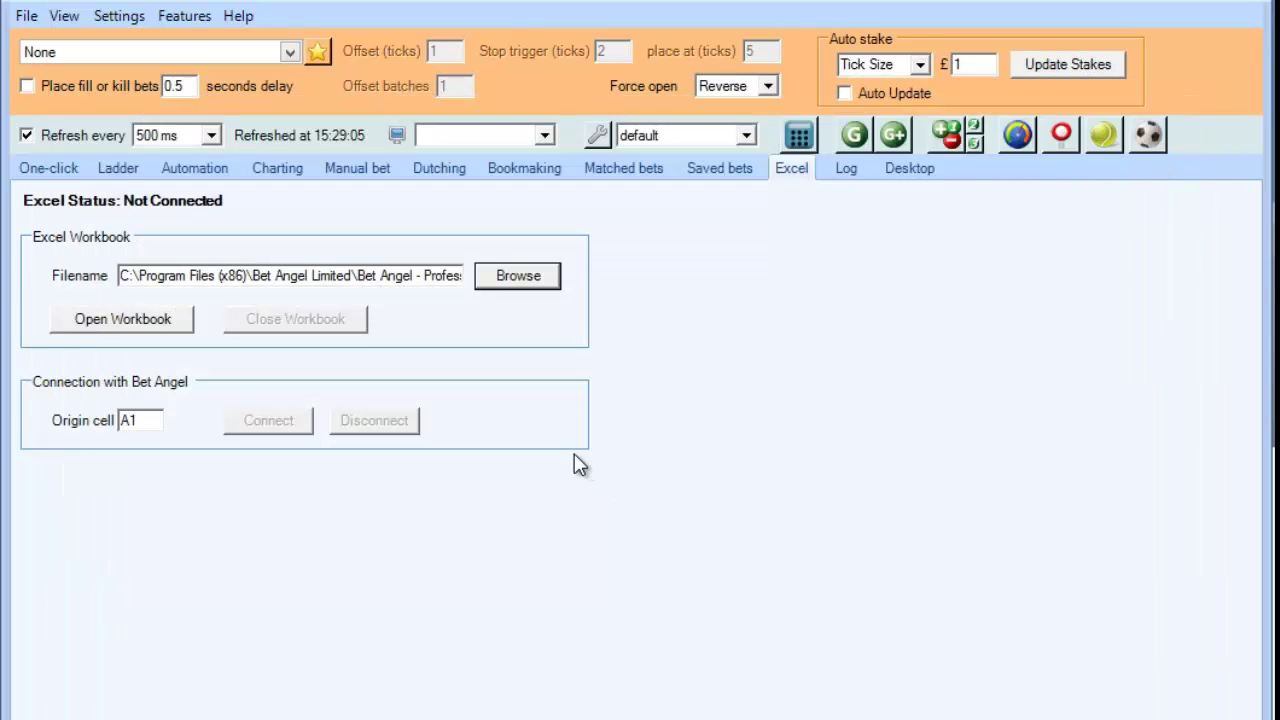
Open the chosen workbook and connect it to Bet Angel with origin cell A1.
left_click(138, 330)
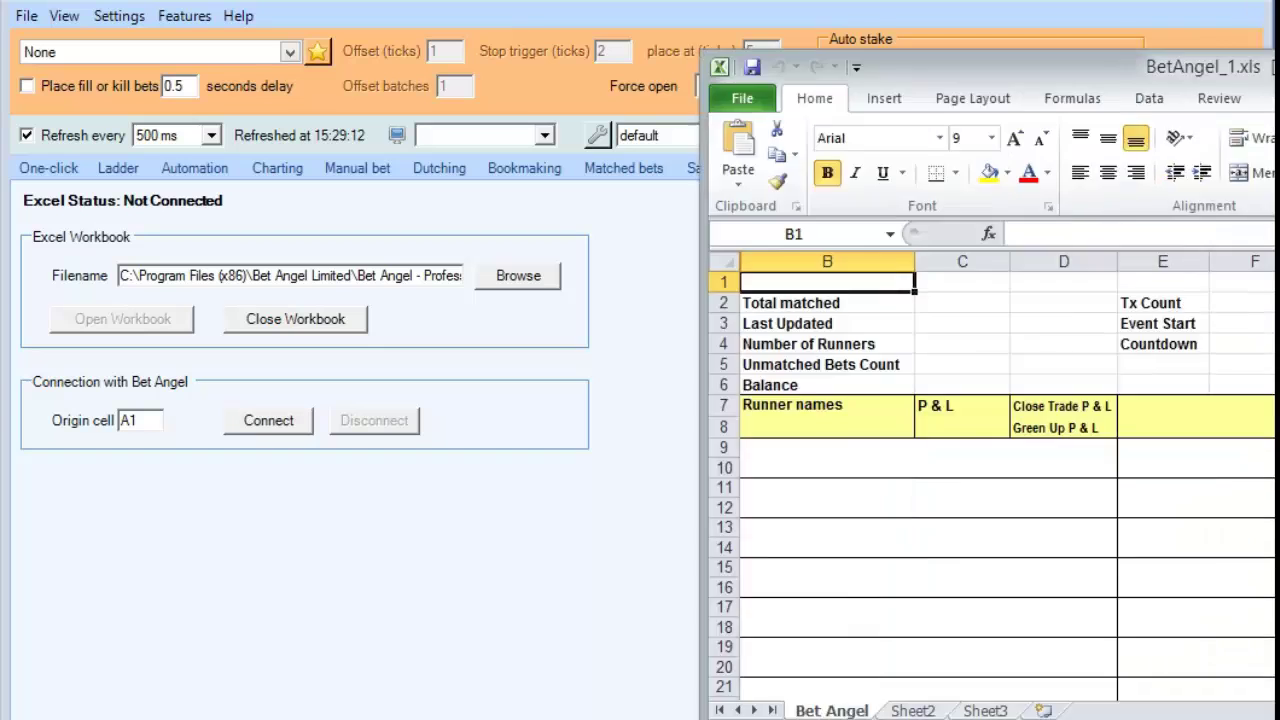
left_click_drag(1240, 25, 964, 77)
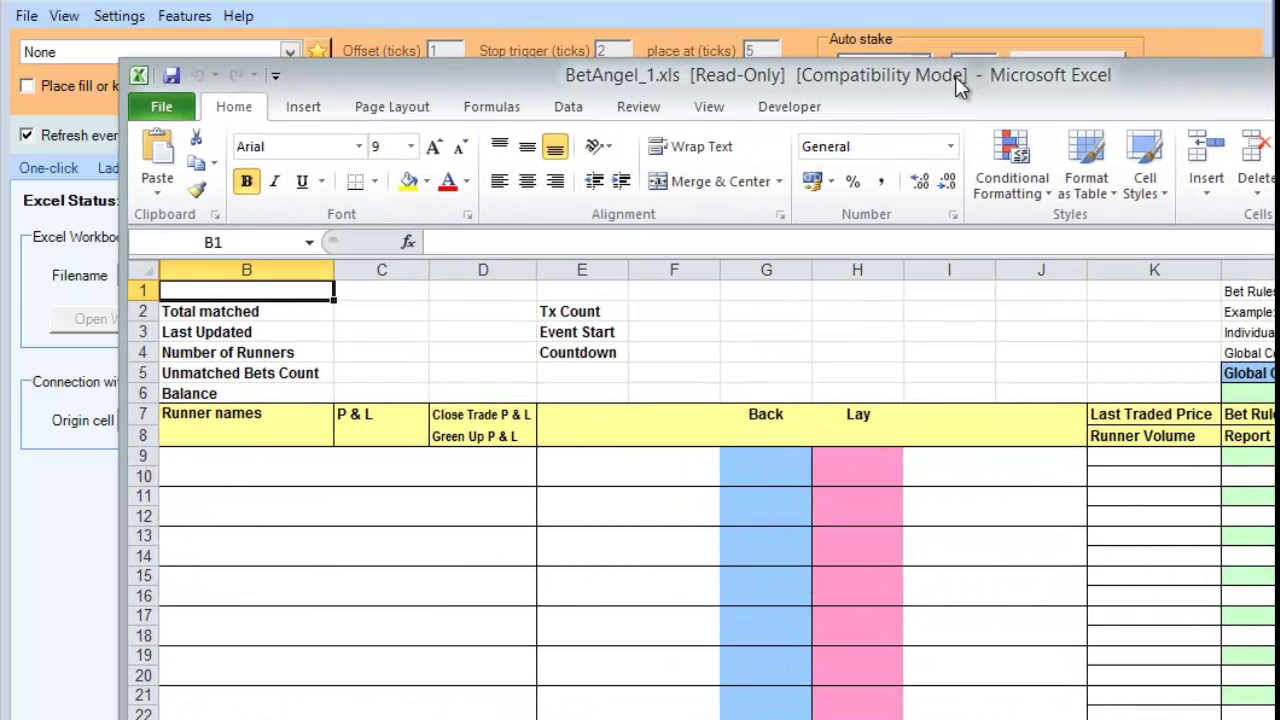
left_click_drag(960, 80, 1279, 146)
left_click(258, 418)
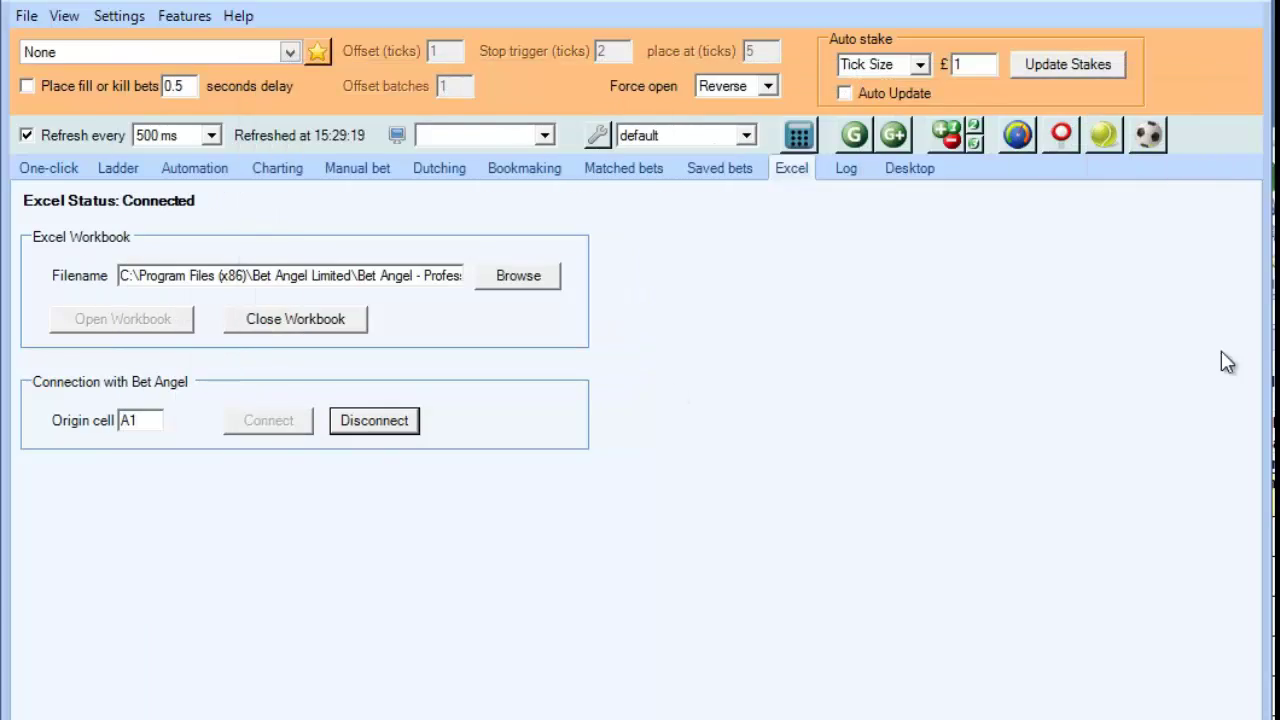
Look through the connected worksheet's market data and bet information columns as far as Matched Lay Bet Info.
left_click_drag(1240, 40, 448, 64)
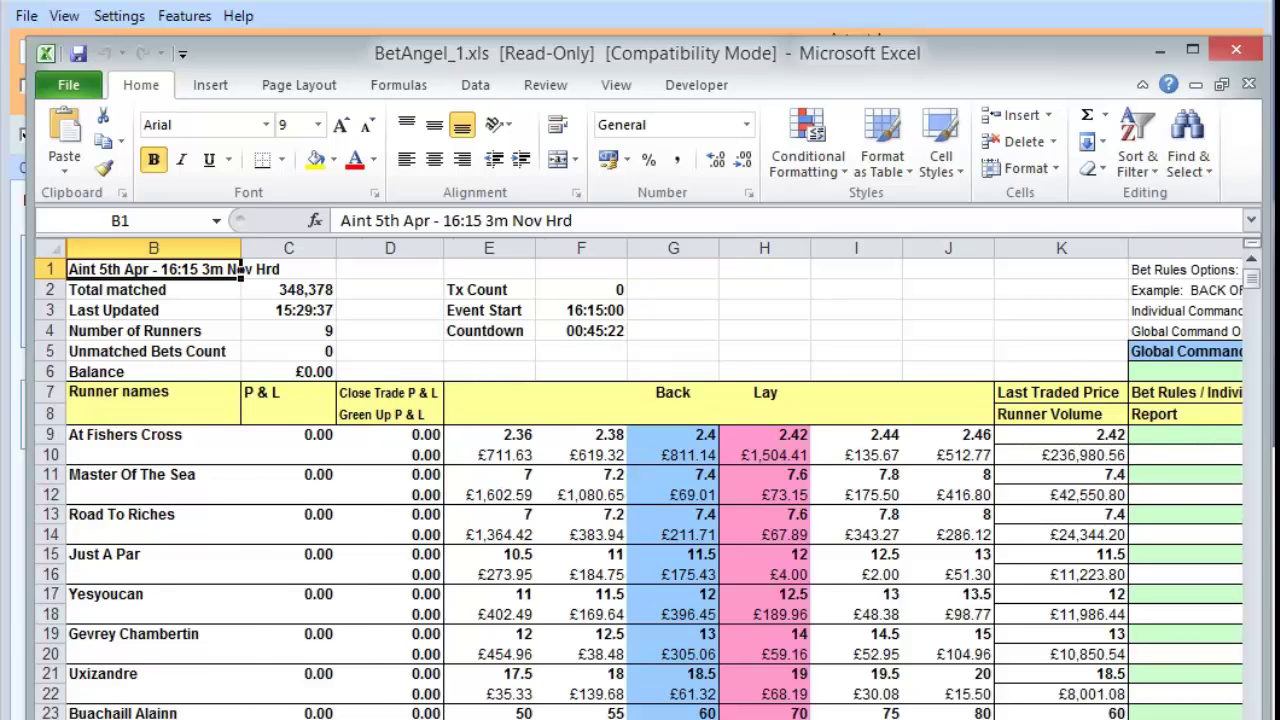
scroll(654, 480, "right", 5)
scroll(640, 480, "right", 4)
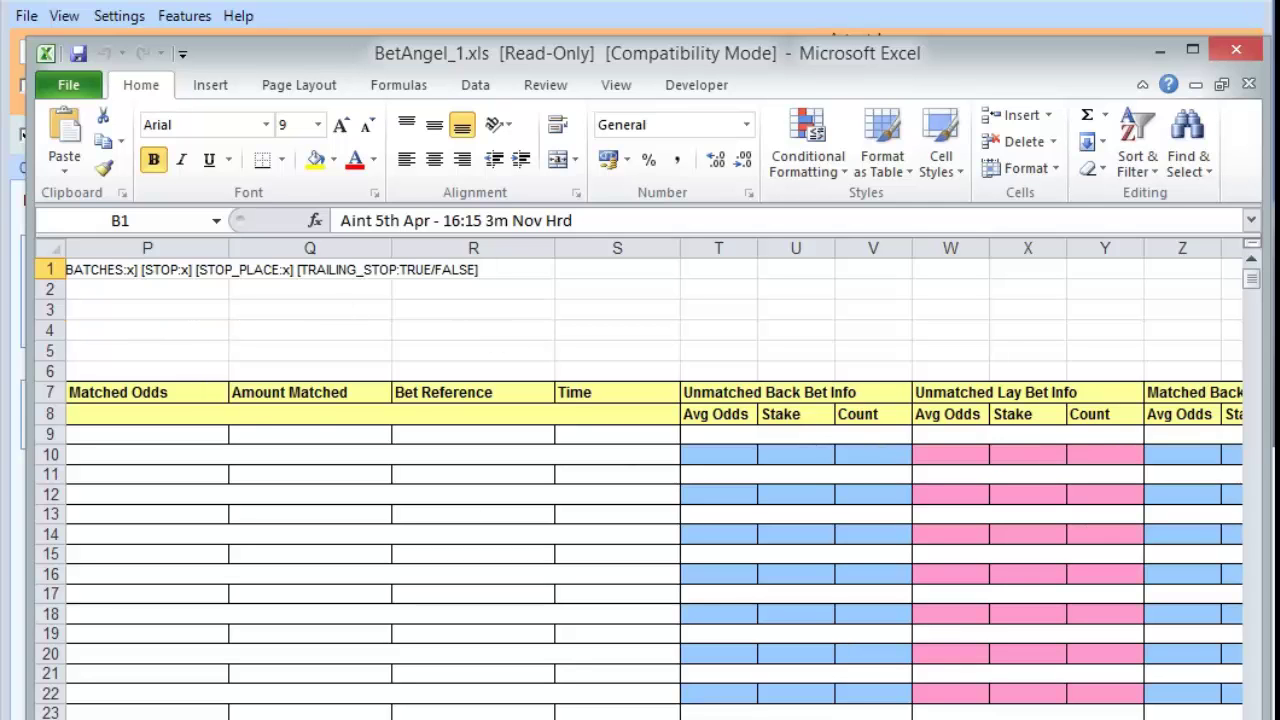
scroll(655, 479, "right", 5)
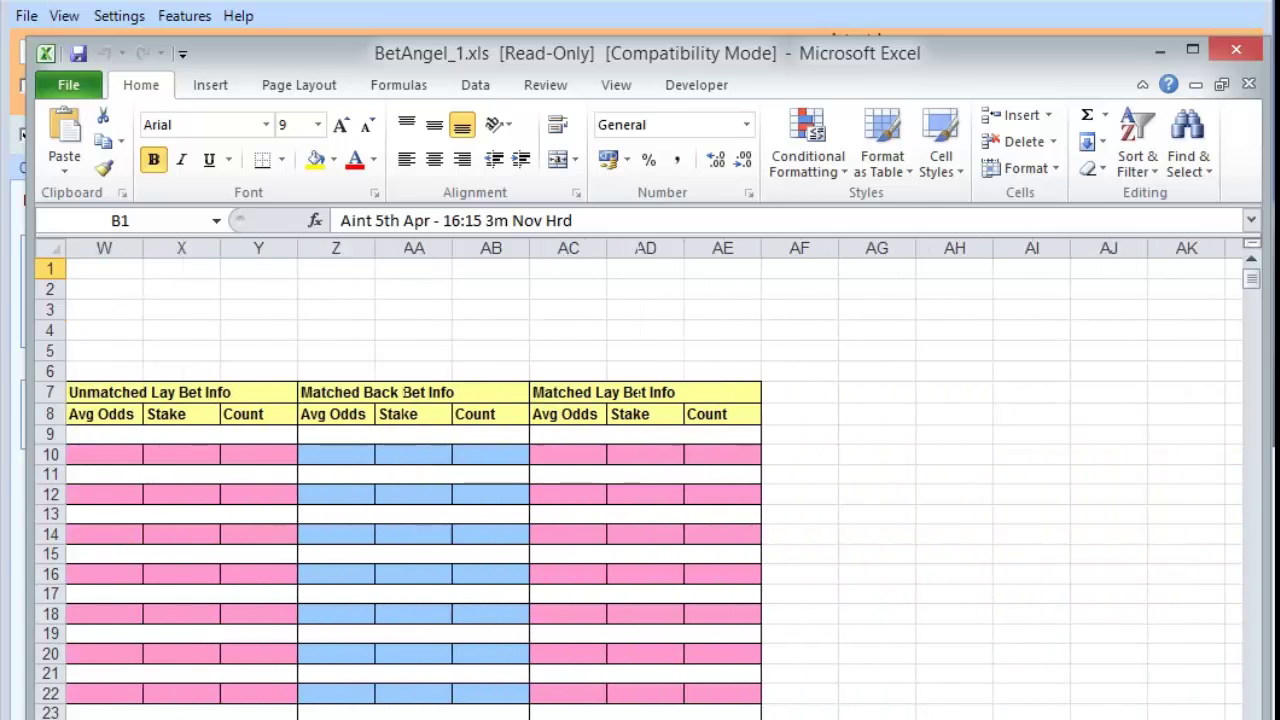
scroll(655, 479, "right", 3)
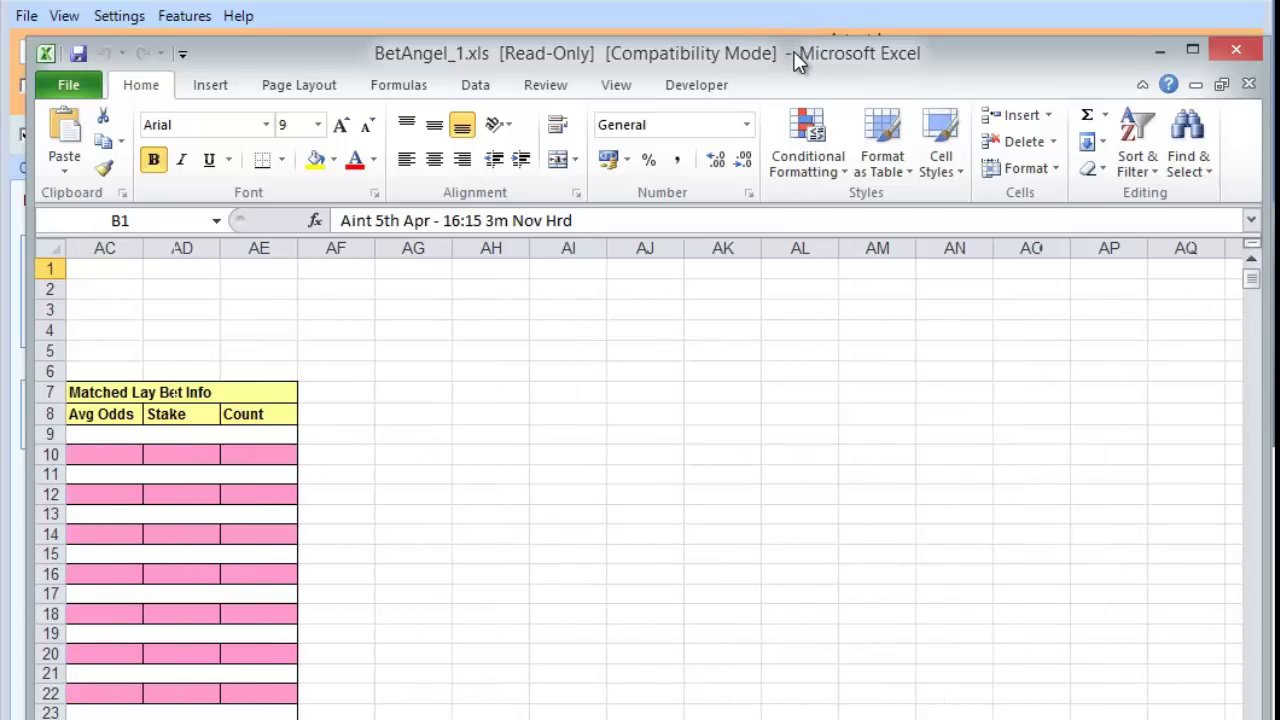
left_click_drag(797, 60, 810, 715)
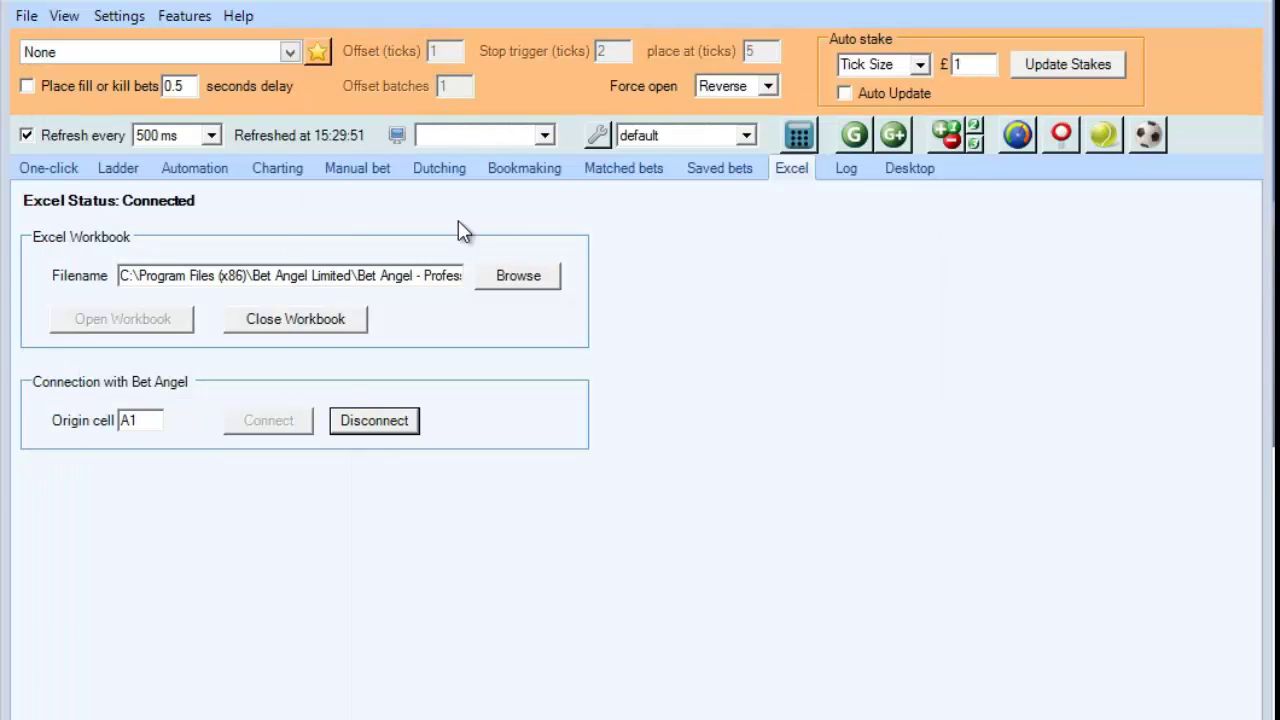
In the Bet Angel Excel settings, add Saddle cloth number and Stall number to the transferred columns, with the workbook arranged alongside.
left_click(52, 170)
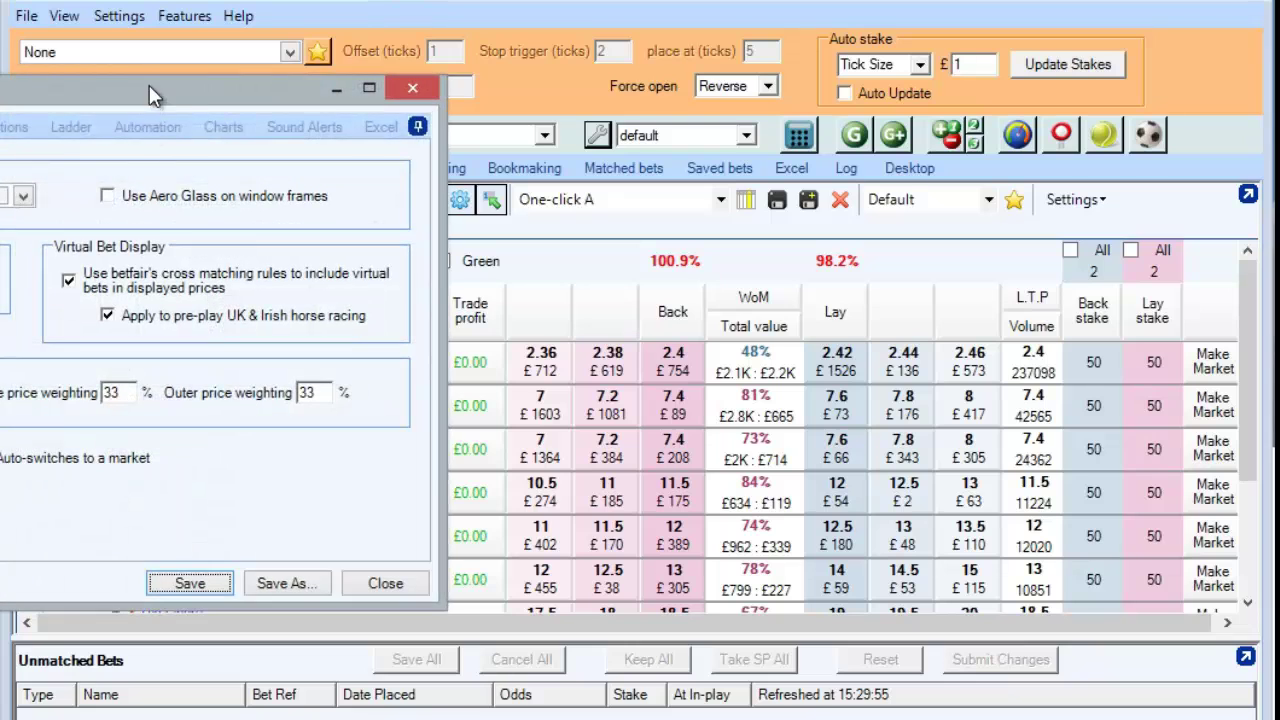
left_click_drag(149, 93, 662, 192)
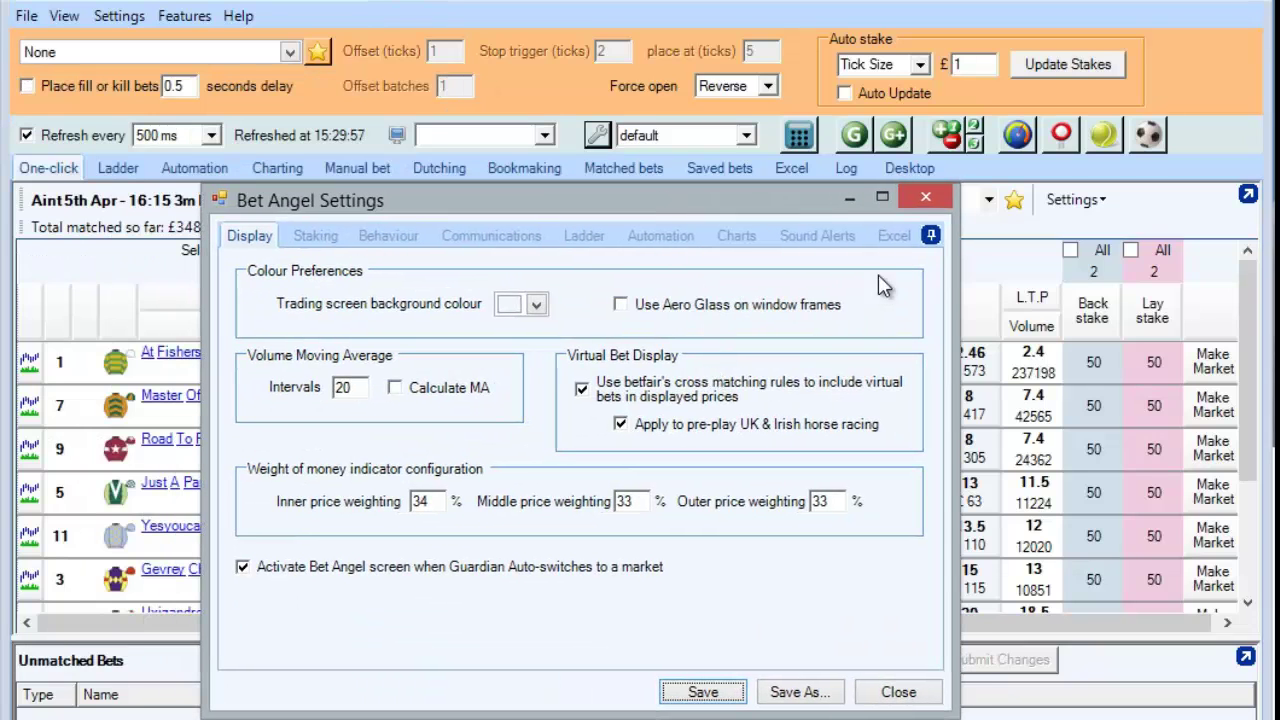
left_click(890, 233)
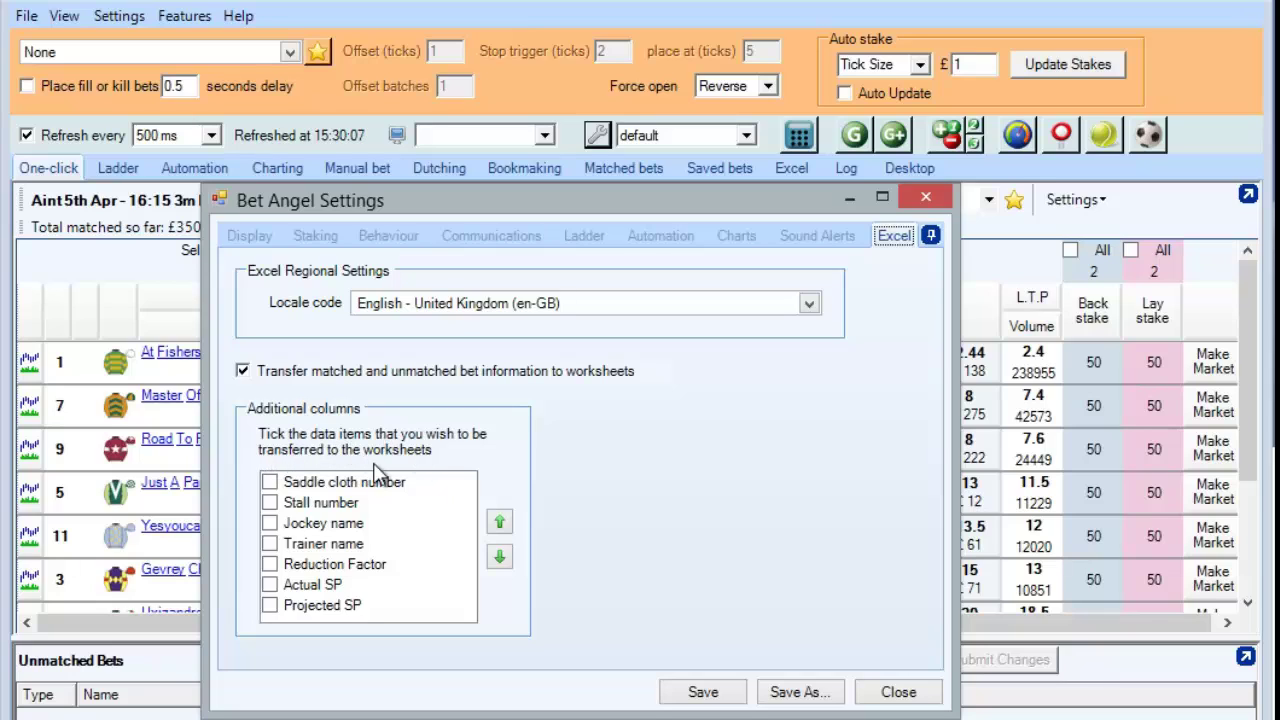
left_click(270, 483)
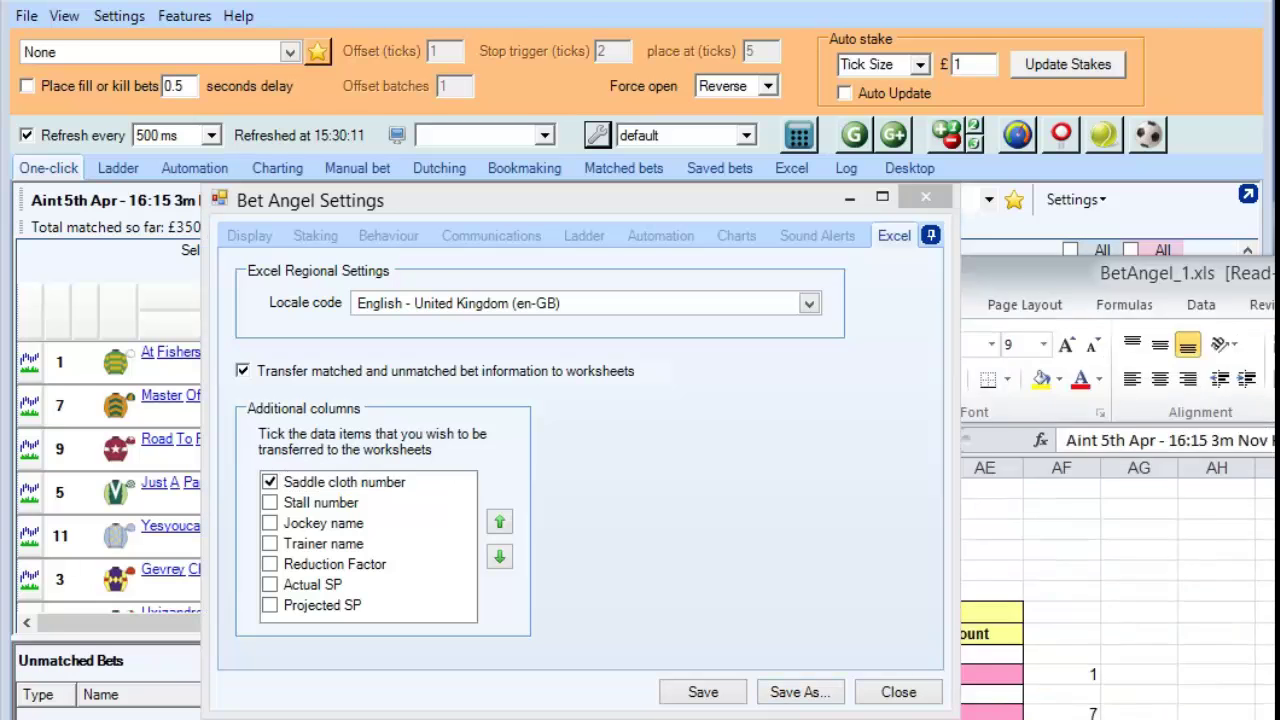
left_click_drag(1279, 140, 960, 49)
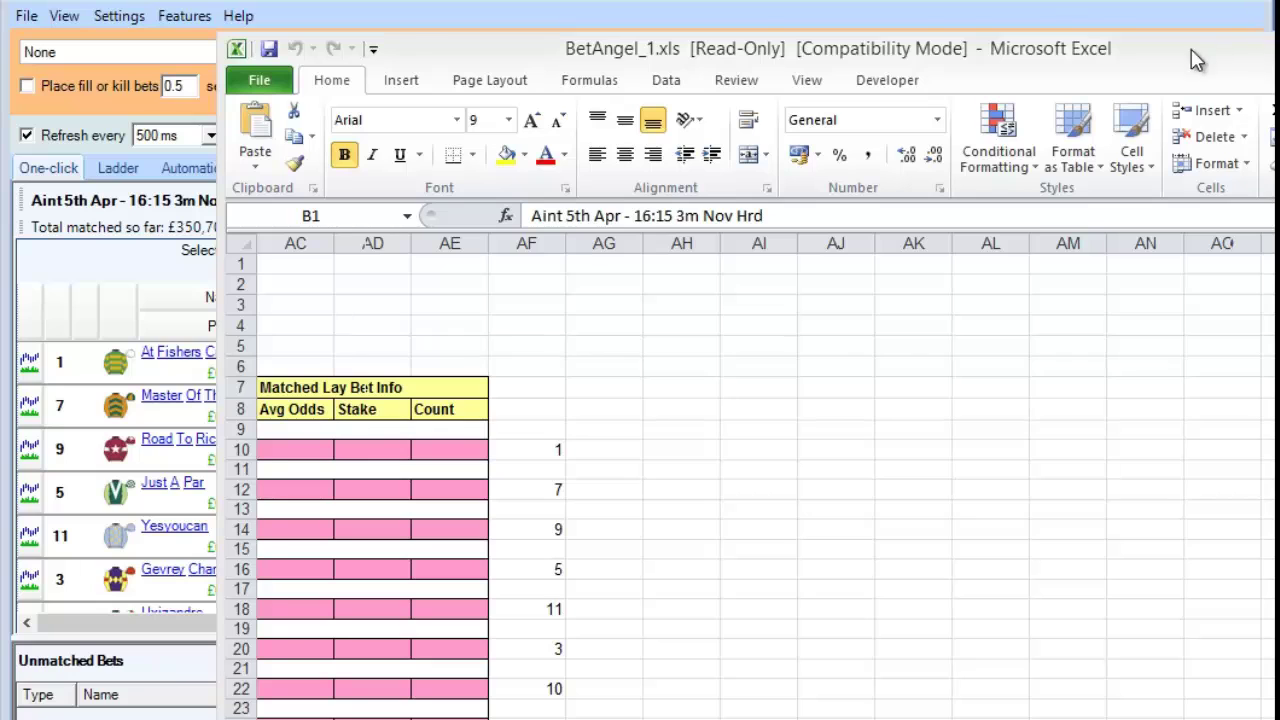
left_click_drag(1190, 48, 1118, 30)
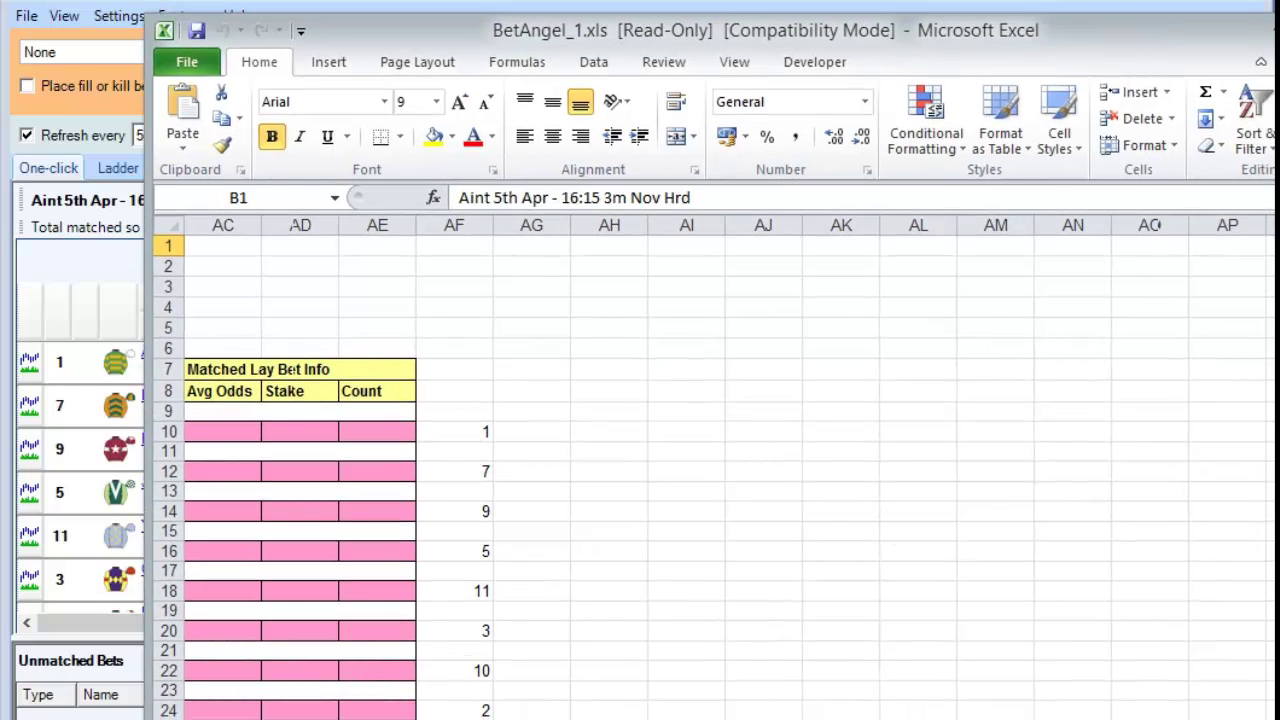
left_click_drag(1277, 170, 778, 168)
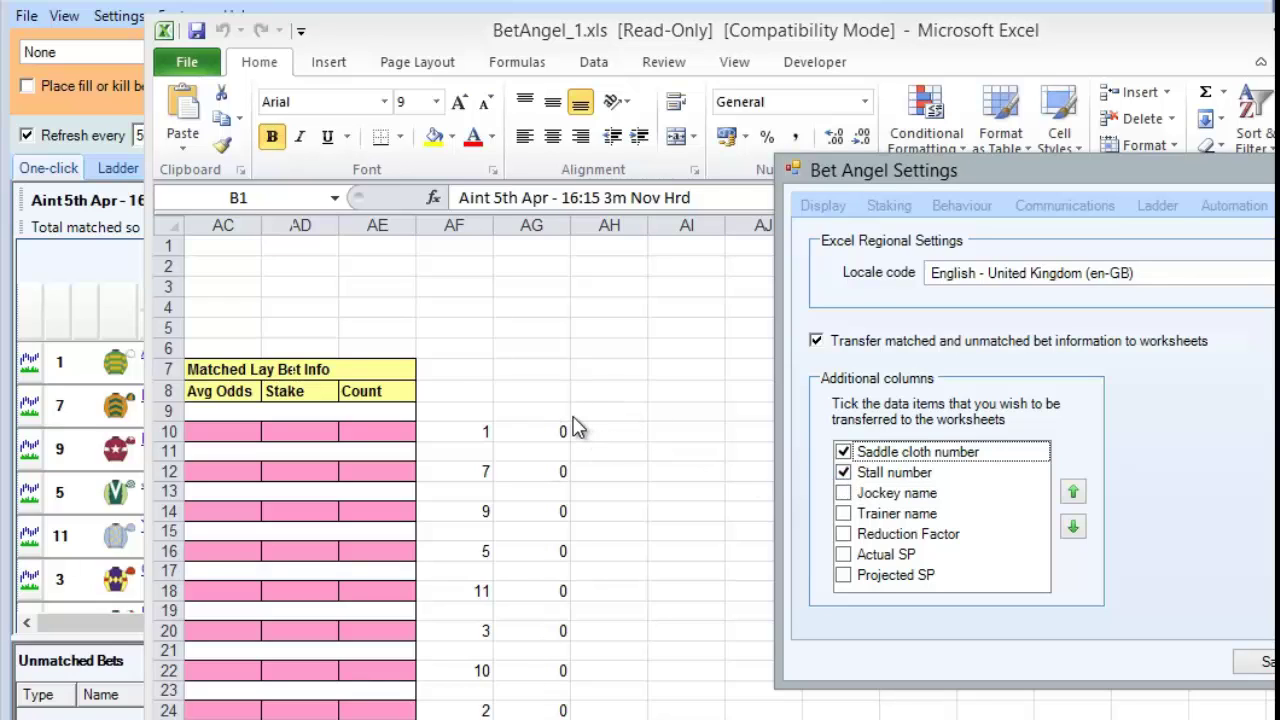
Add Jockey name, Trainer name, Reduction Factor, Actual SP and Projected SP to the columns transferred to the worksheet.
left_click(843, 493)
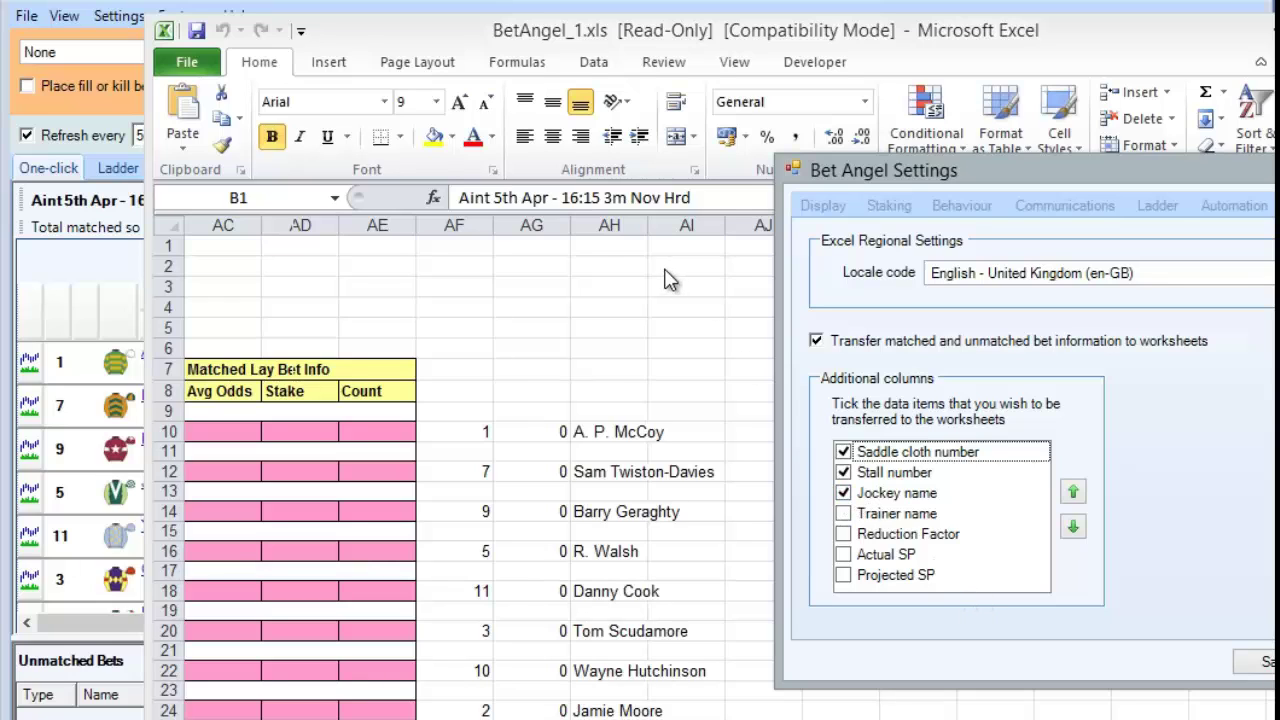
left_click(843, 514)
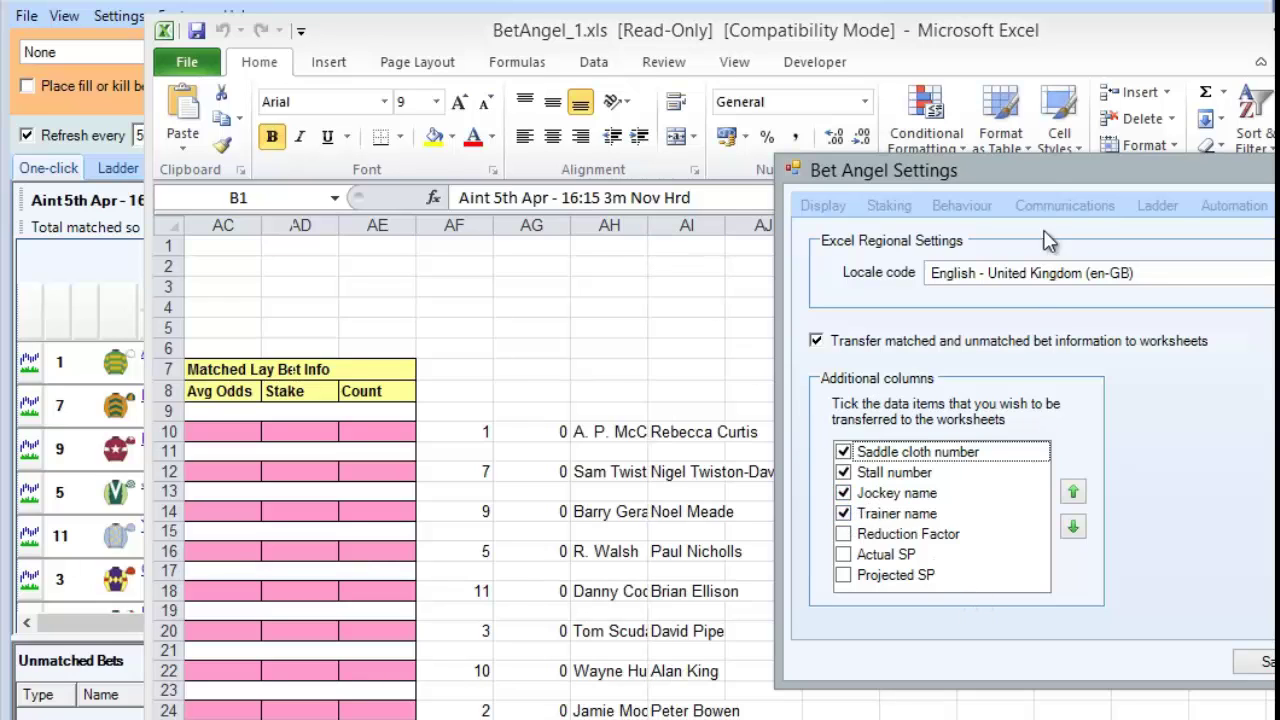
left_click_drag(1083, 188, 1279, 186)
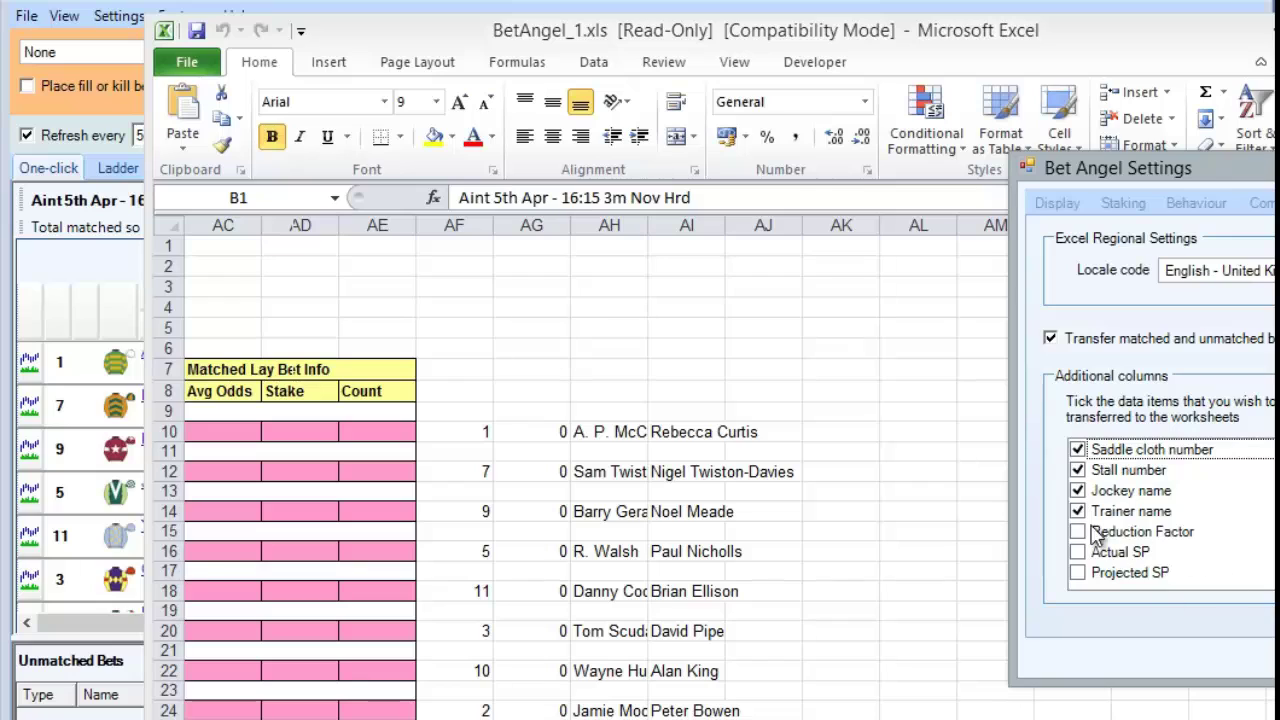
left_click(1088, 534)
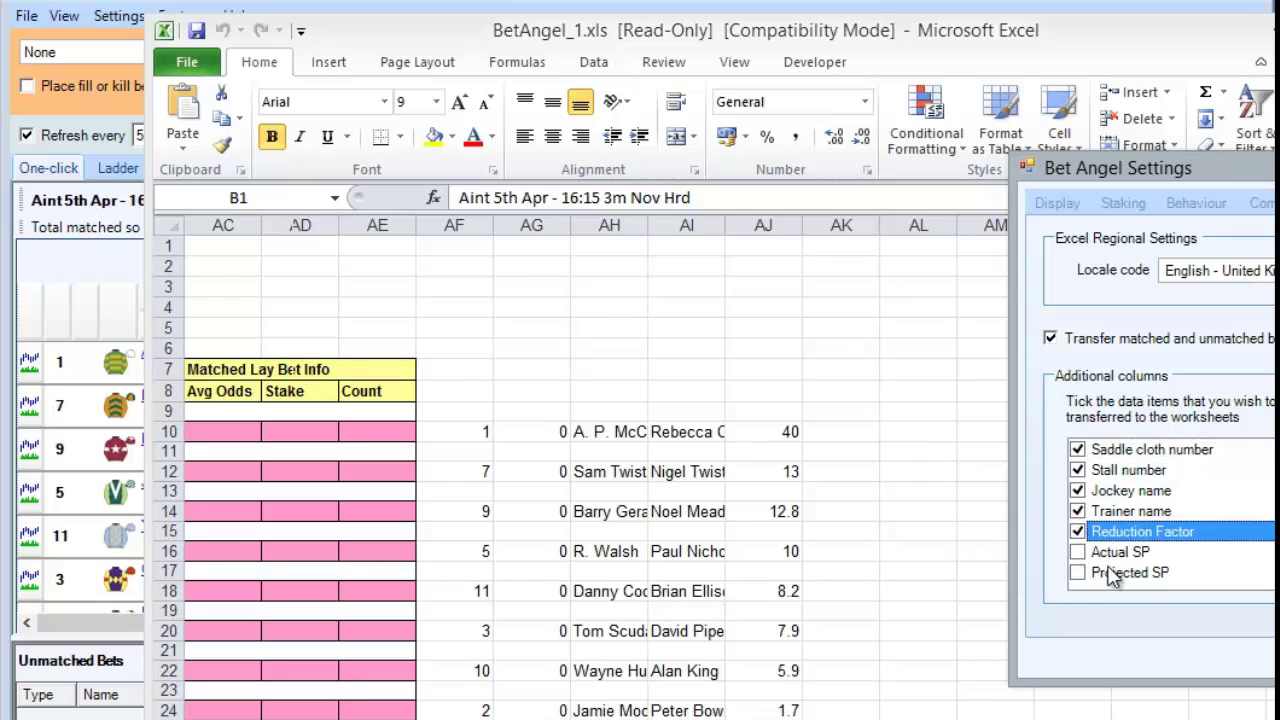
left_click(1079, 554)
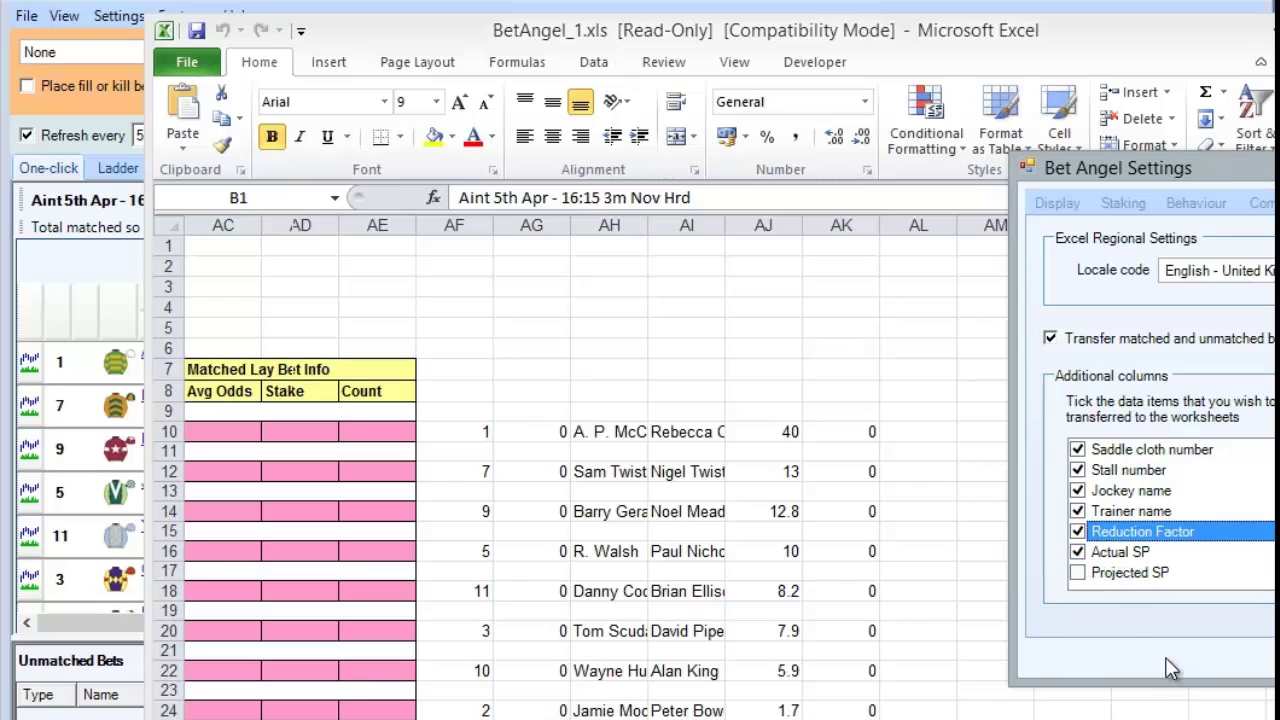
left_click(1077, 574)
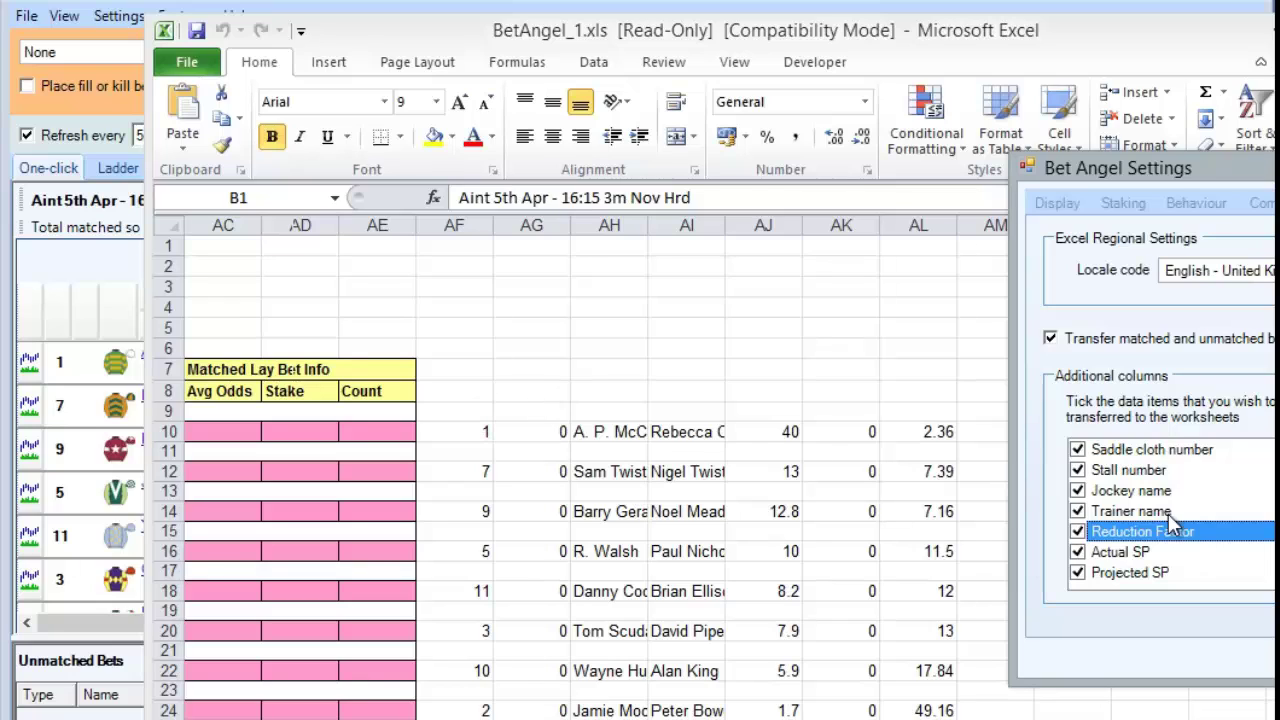
Remove all additional data columns from the worksheet transfer, starting with Stall number, and close the settings.
left_click(1077, 470)
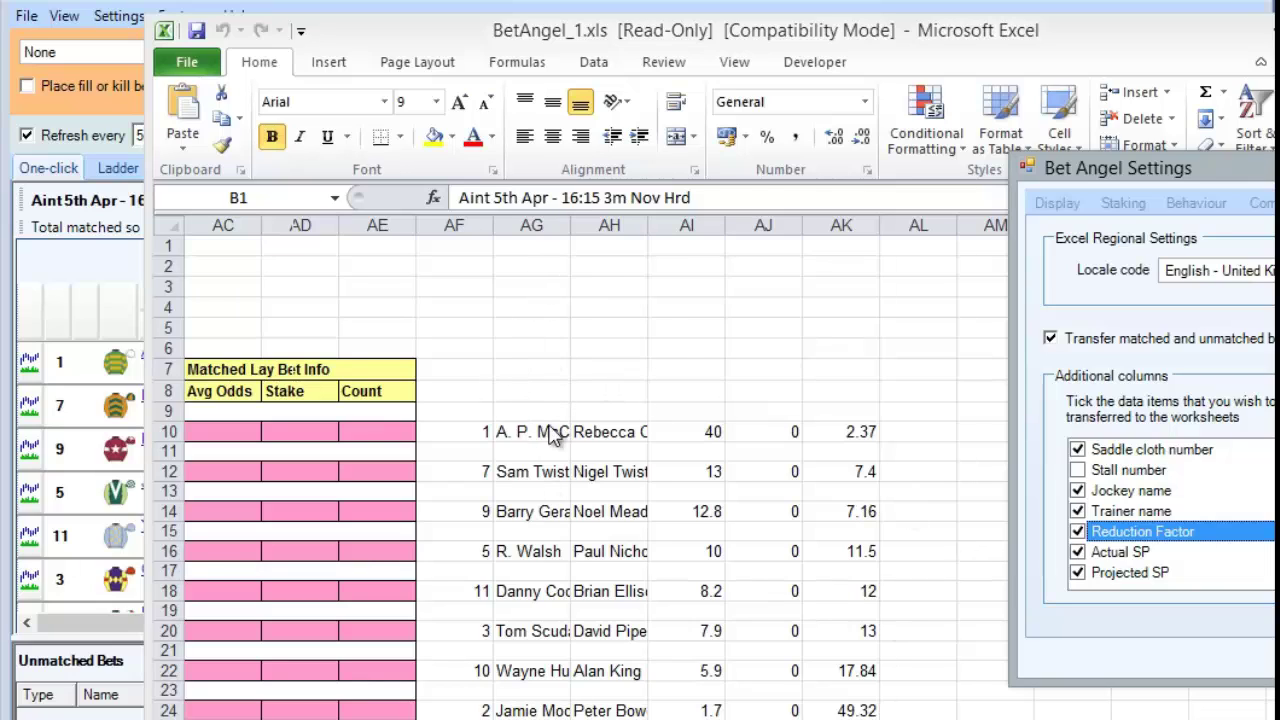
left_click(1077, 572)
left_click(1077, 552)
left_click(1077, 531)
left_click(1077, 511)
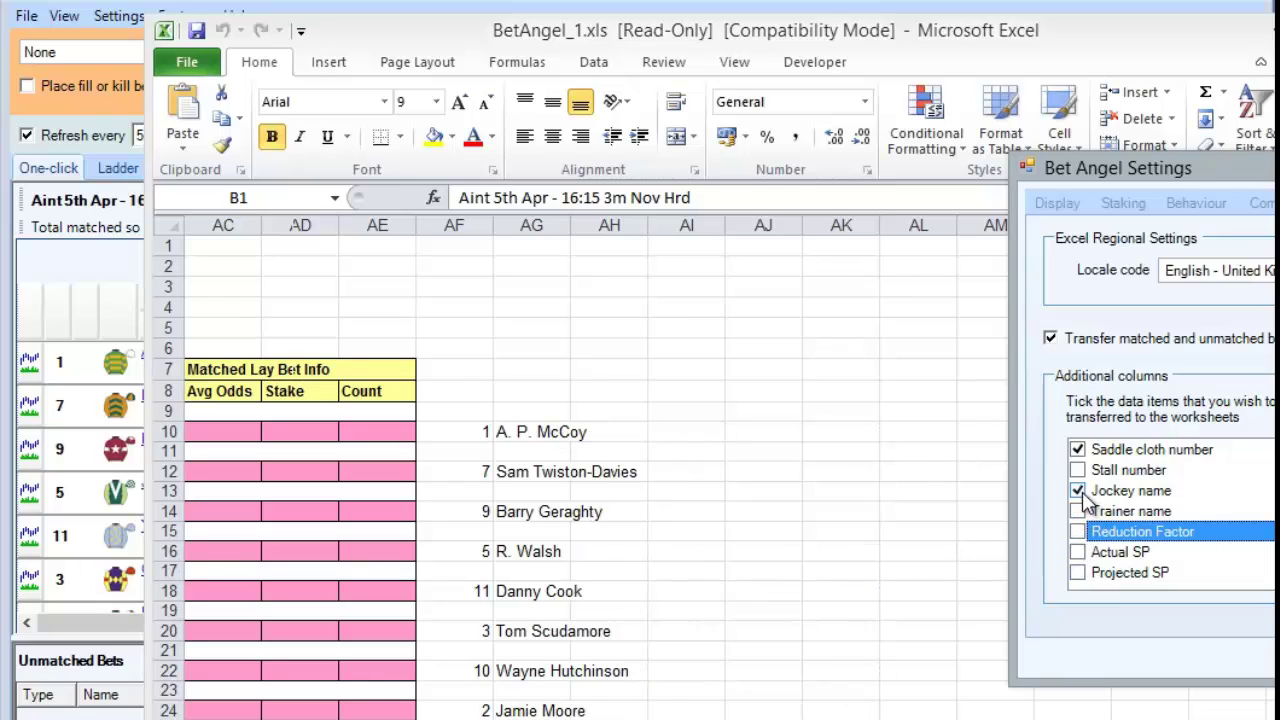
left_click(1077, 490)
left_click(1078, 450)
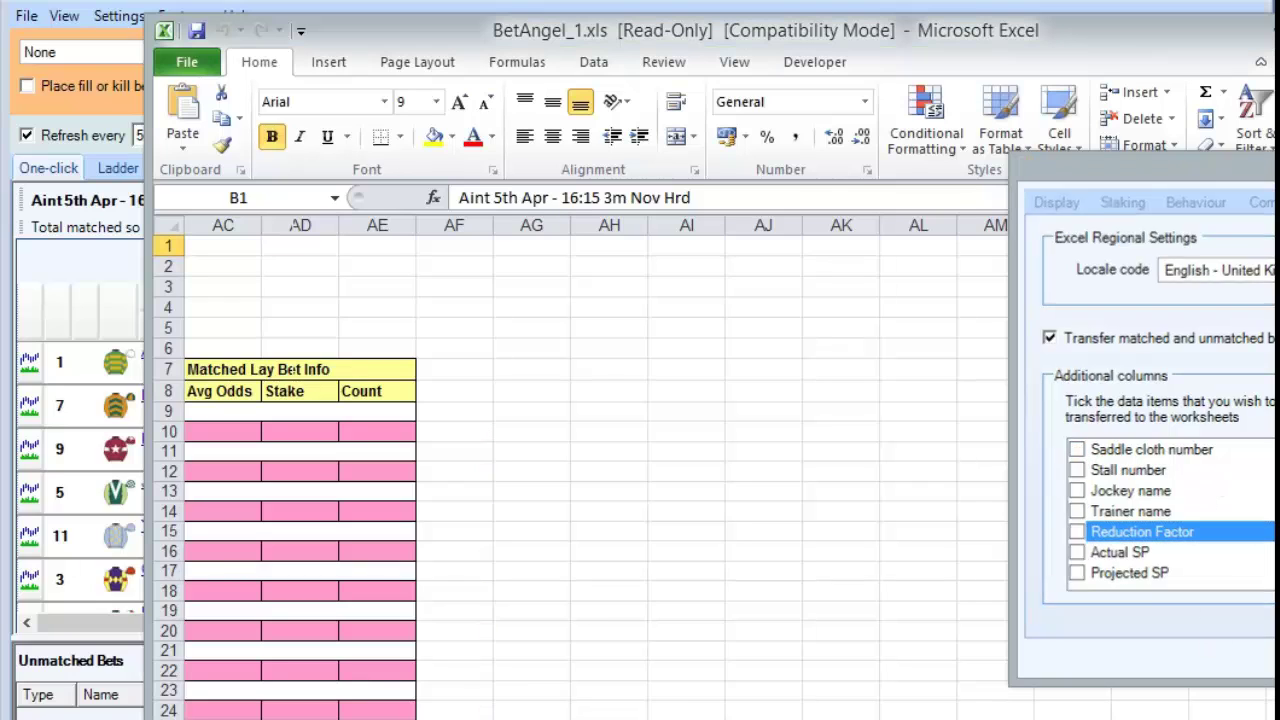
key("Return")
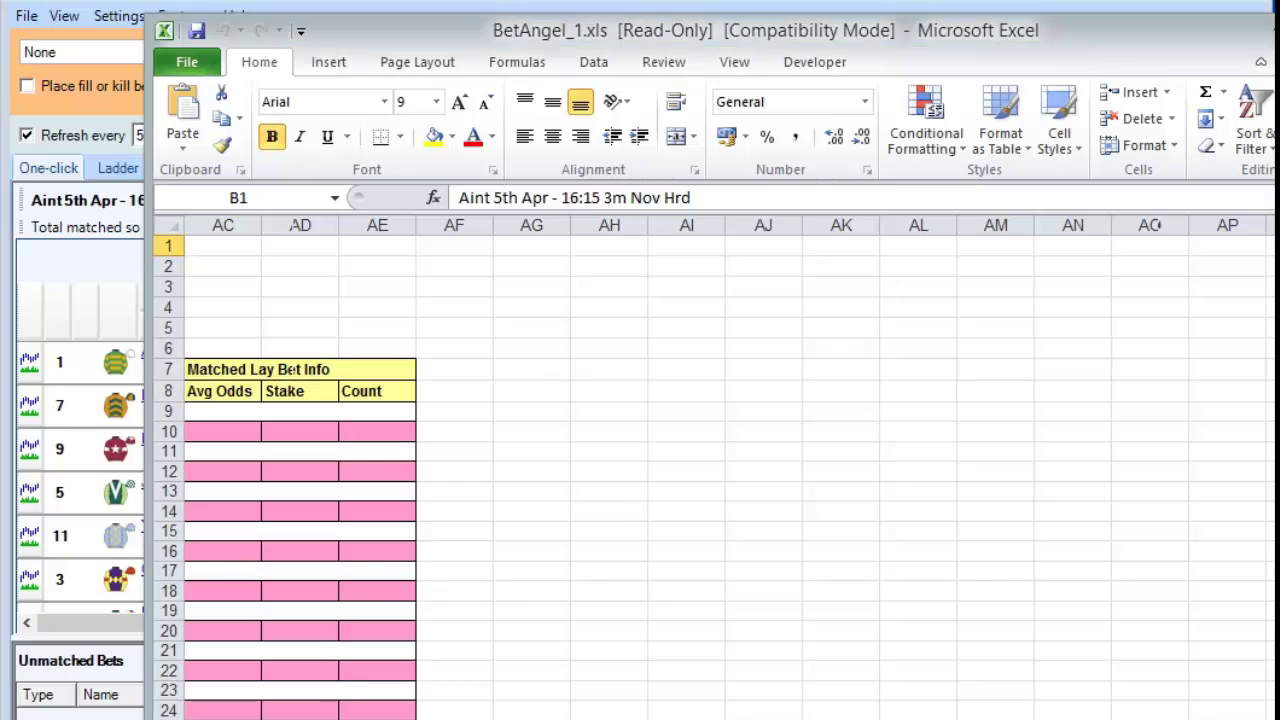
Unhide column A before the runner names and select cell A1 to examine the identifier stored there.
scroll(715, 470, "left", 10)
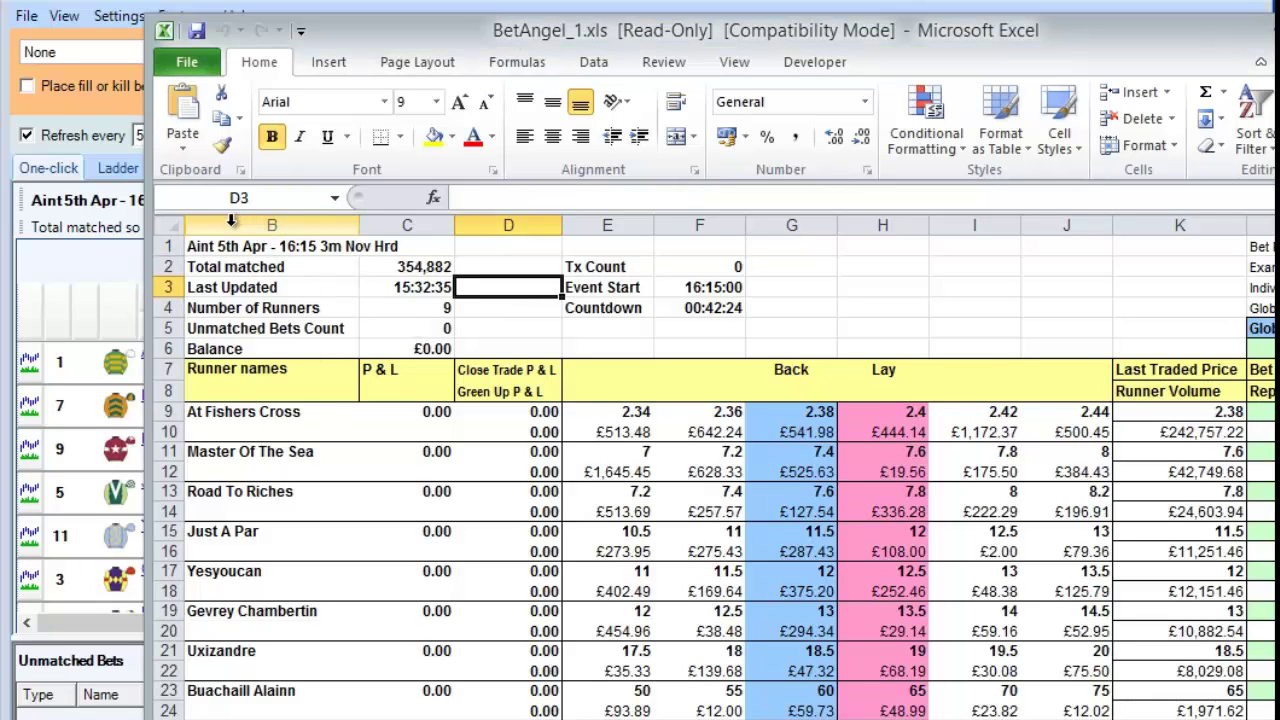
left_click_drag(238, 218, 166, 226)
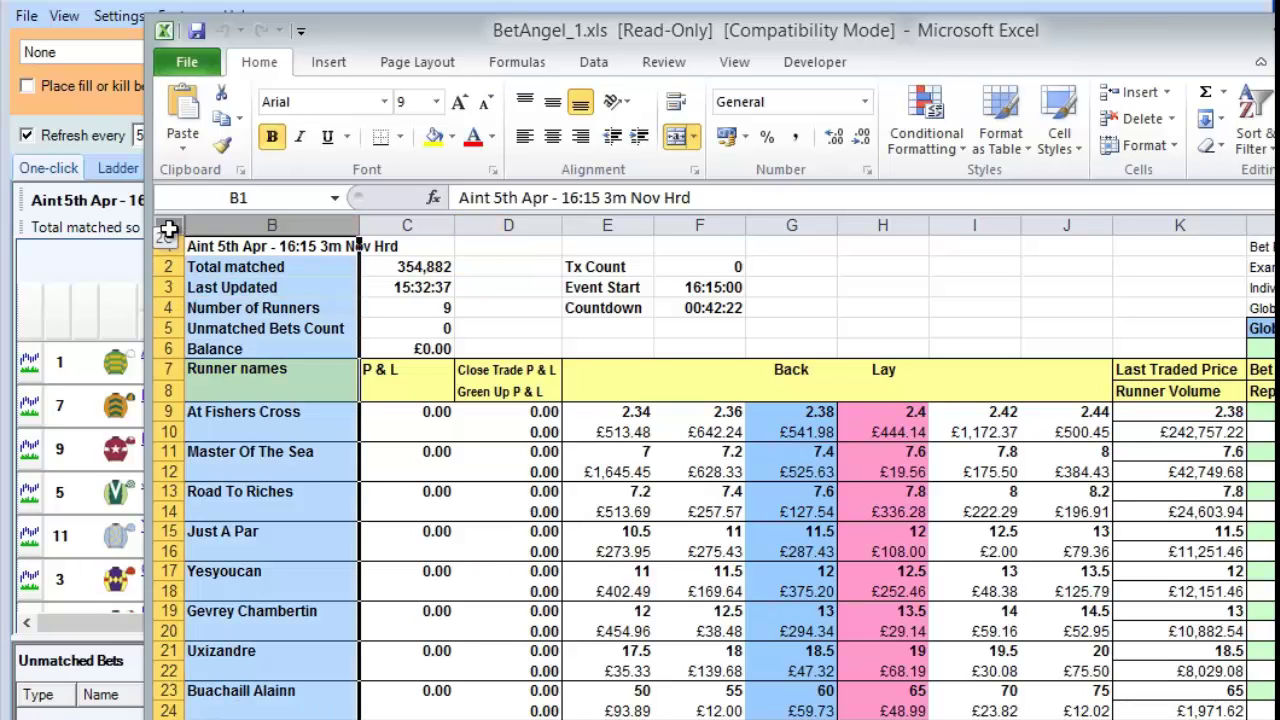
right_click(236, 228)
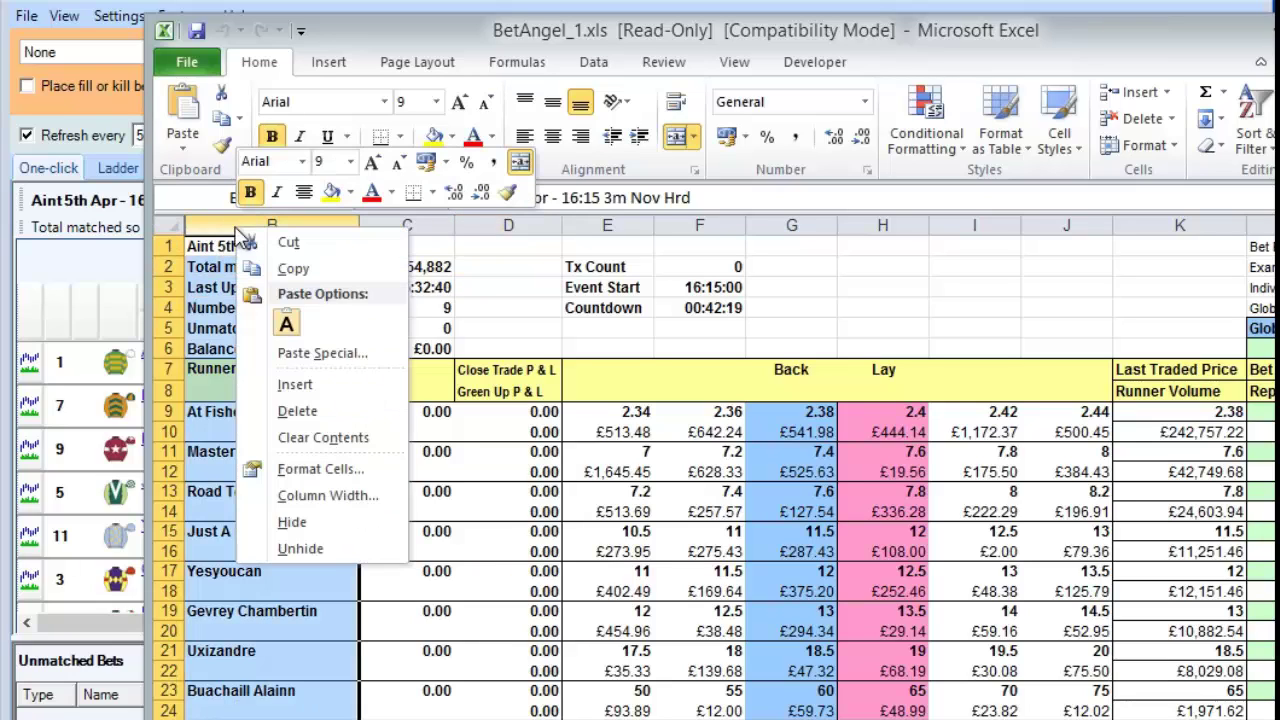
left_click(309, 547)
left_click(247, 268)
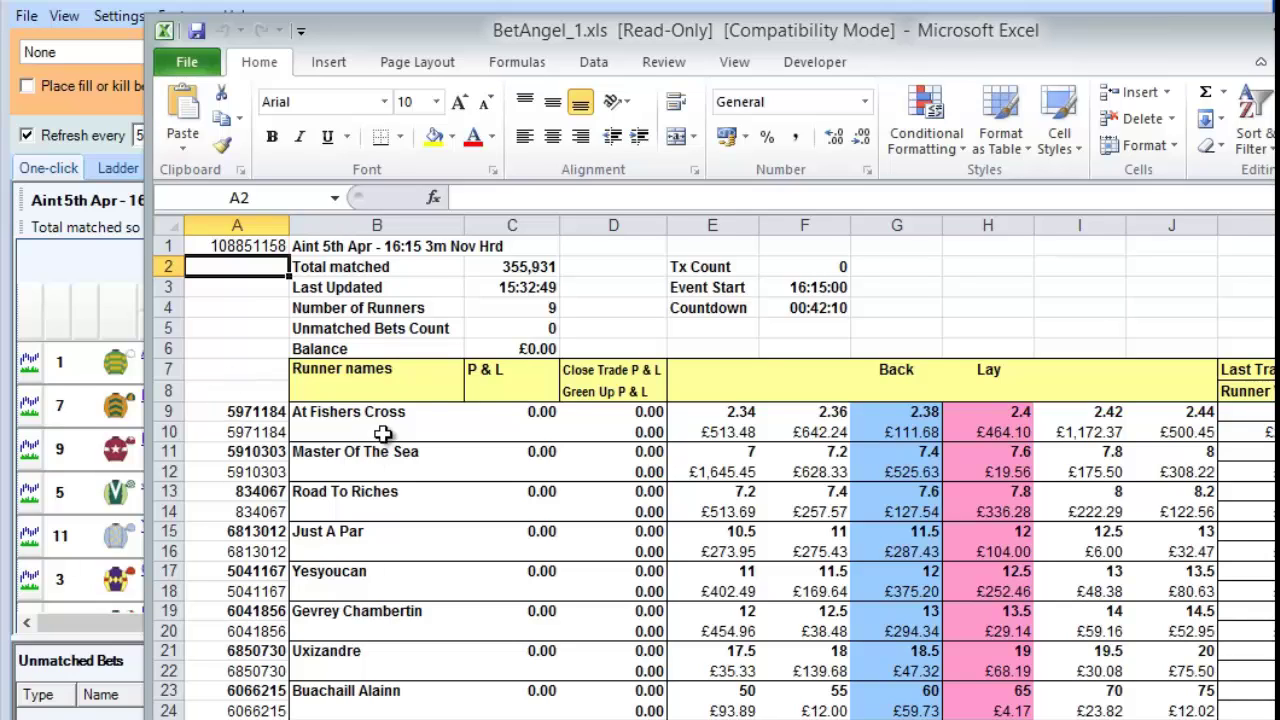
left_click(243, 246)
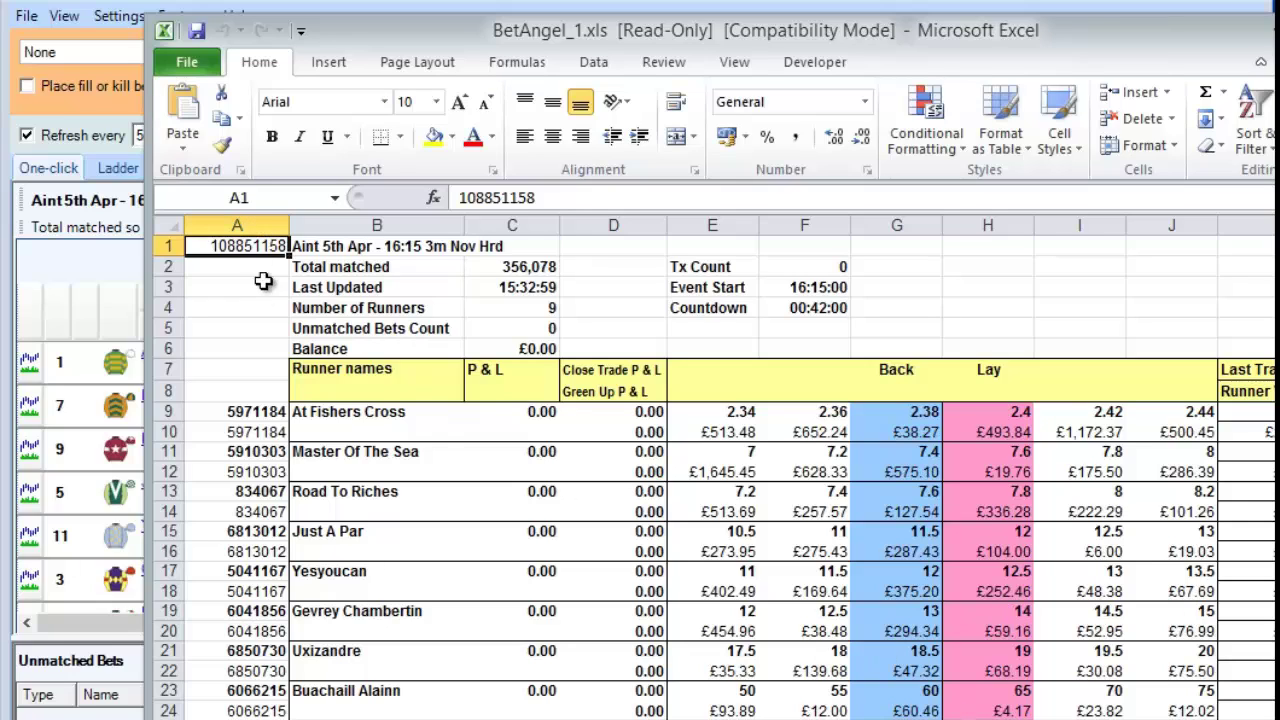
Hide column A with the identifiers again, leaving an empty cell above the Lay prices selected.
mouse_move(215, 224)
left_mouse_down()
mouse_move(171, 220)
mouse_move(236, 226)
left_mouse_up()
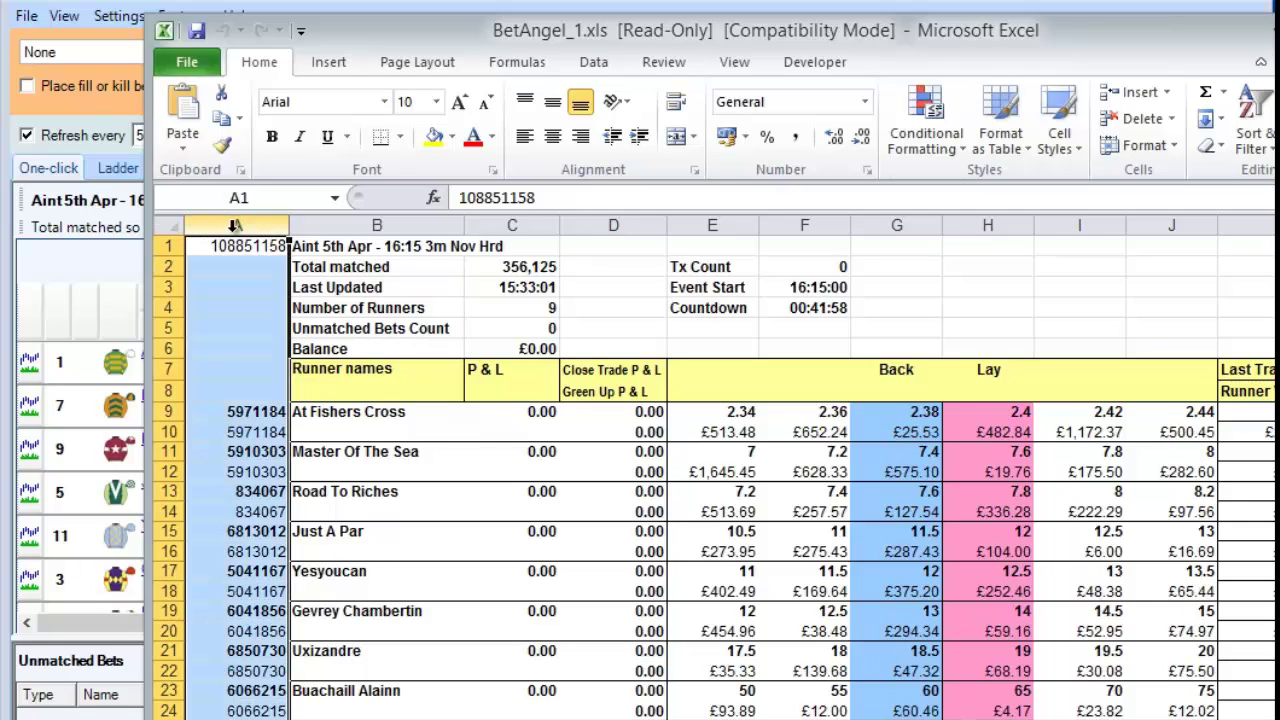
right_click(240, 224)
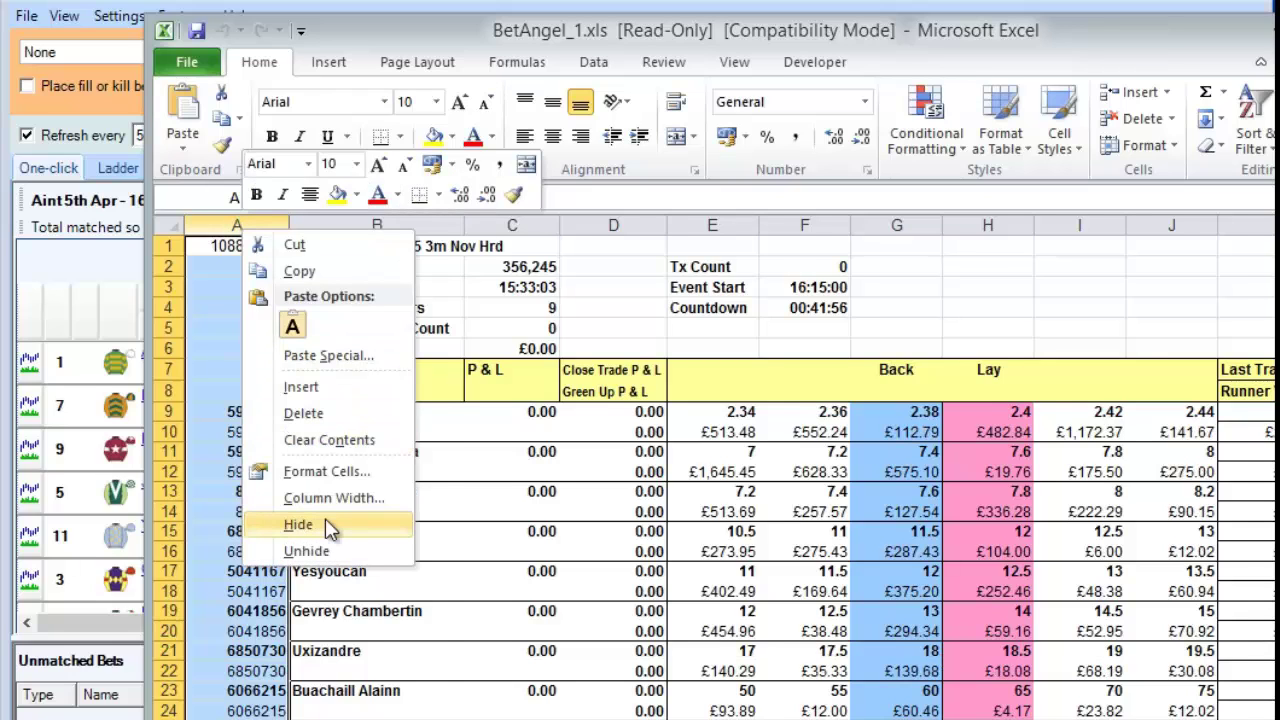
left_click(329, 523)
left_click(880, 289)
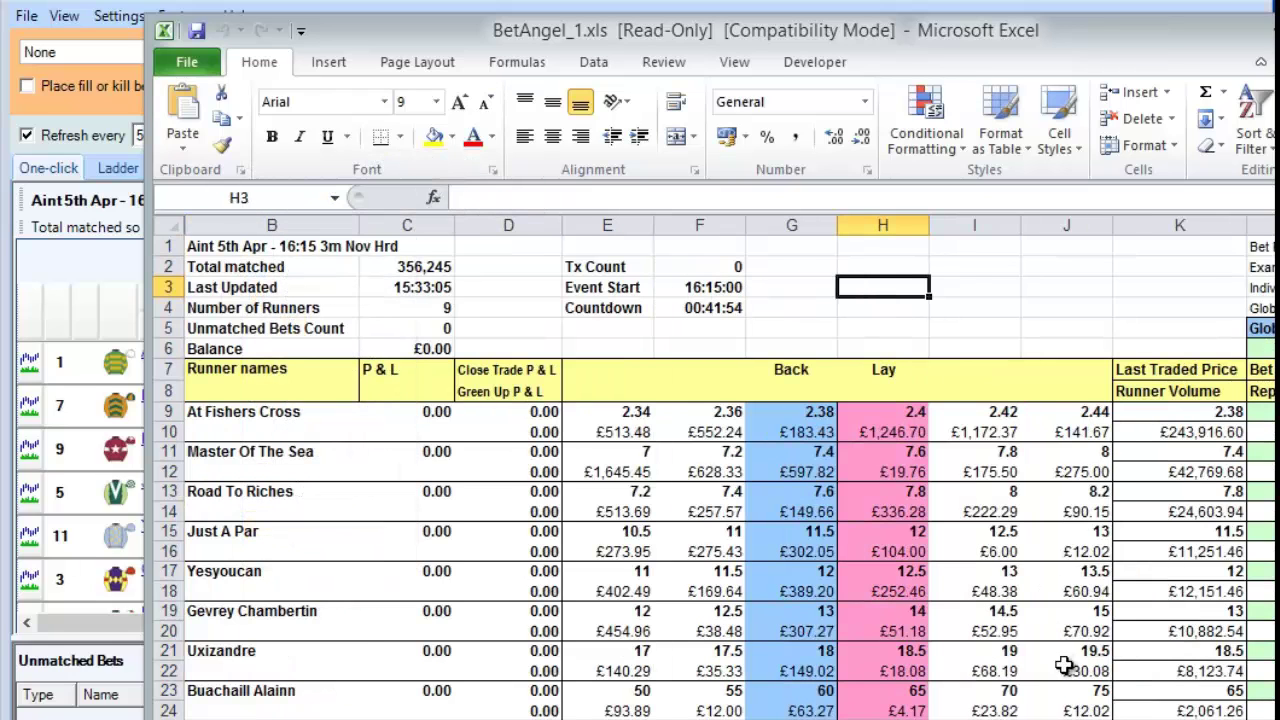